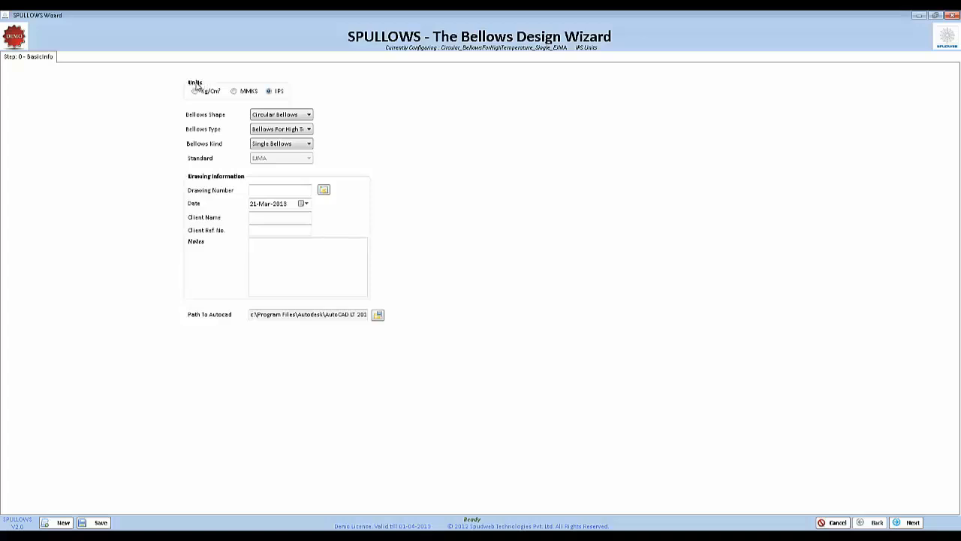
Switch the input units to Kg/Cm², to MMKS and back to IPS, accepting each change
left_click(196, 90)
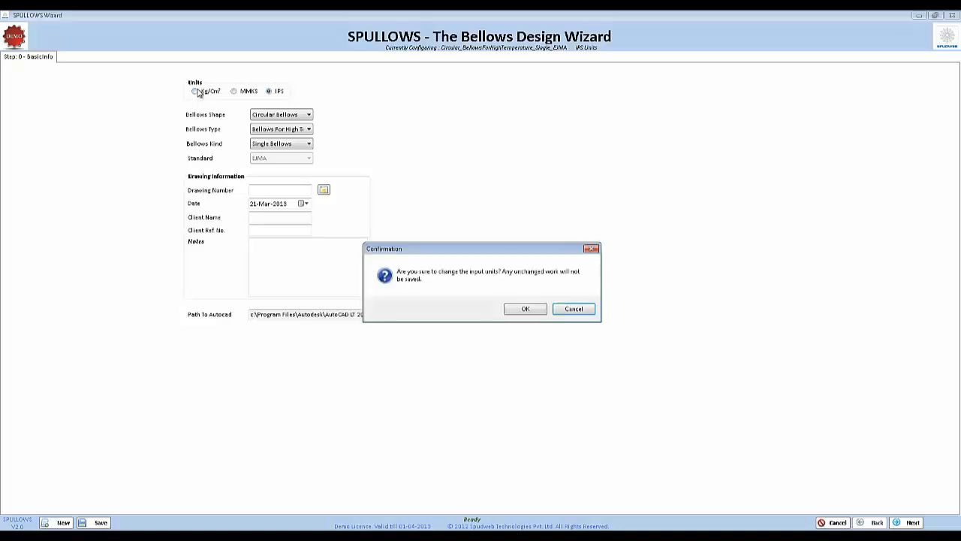
left_click(535, 308)
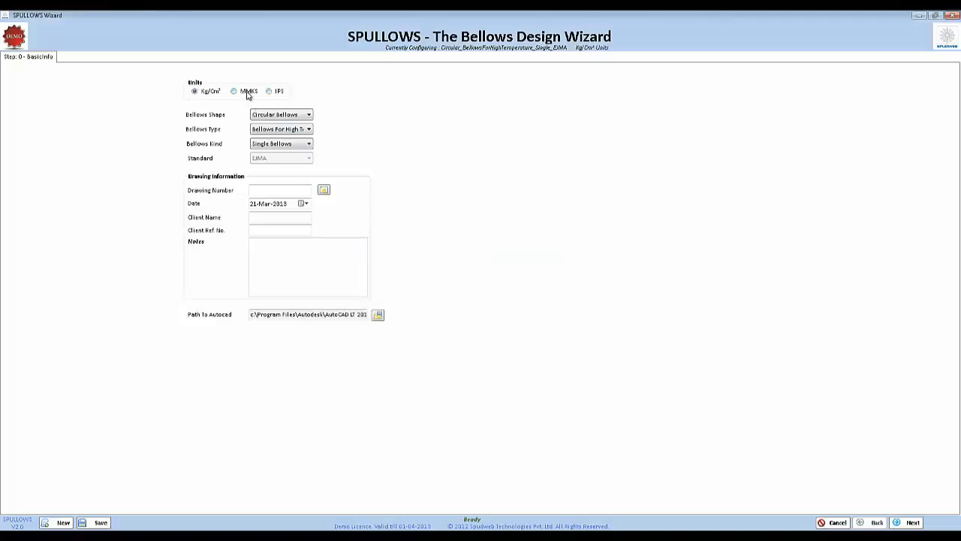
left_click(248, 91)
left_click(530, 309)
left_click(275, 93)
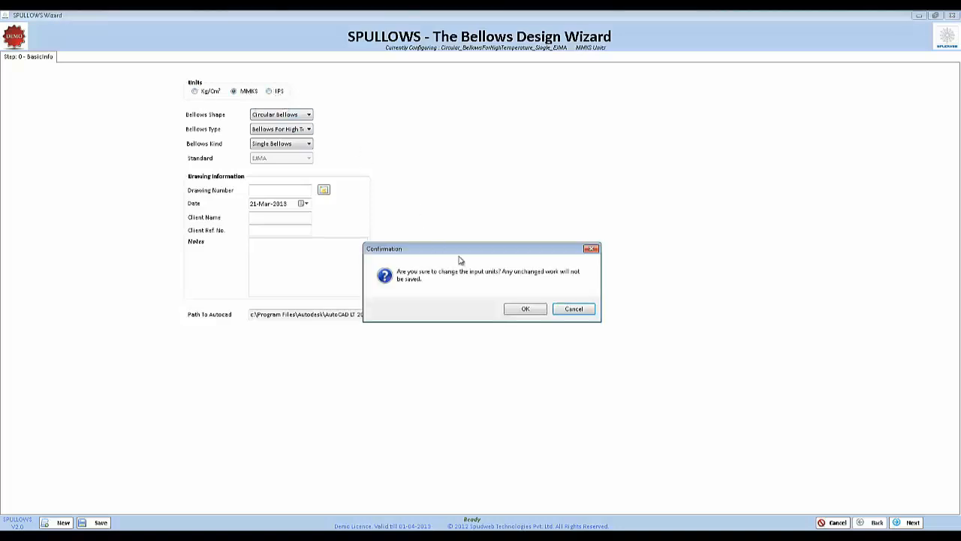
left_click(531, 308)
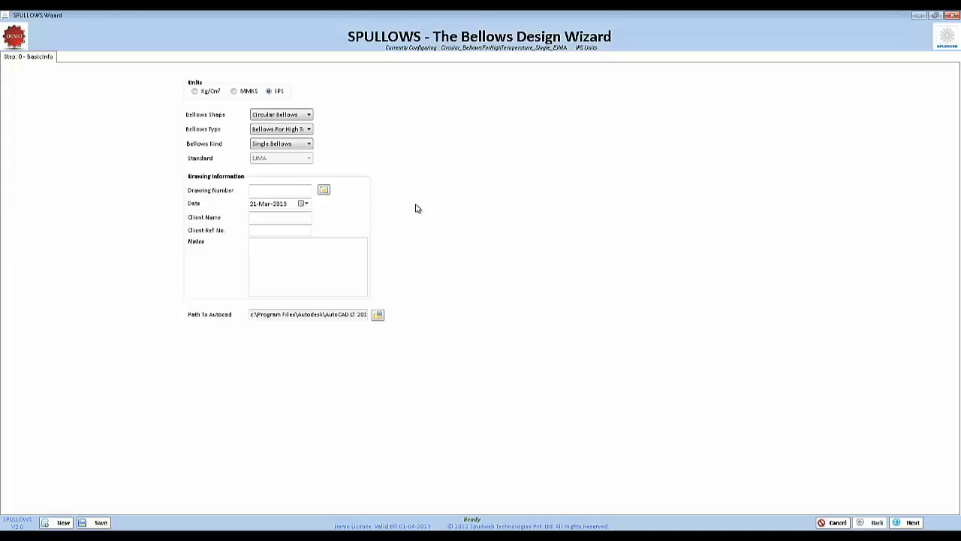
Review the available bellows shapes, keeping Circular Bellows, and look through the circular bellows types
left_click(309, 114)
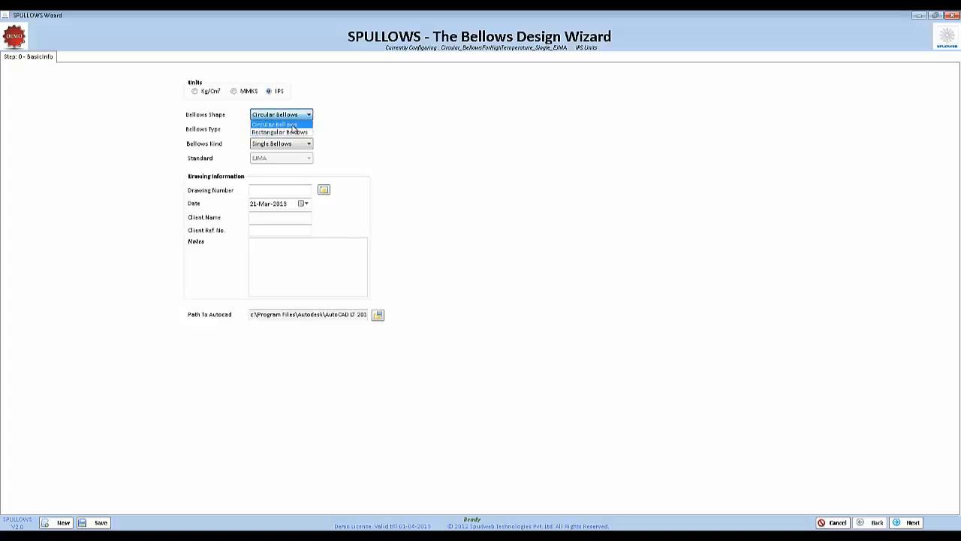
left_click(293, 125)
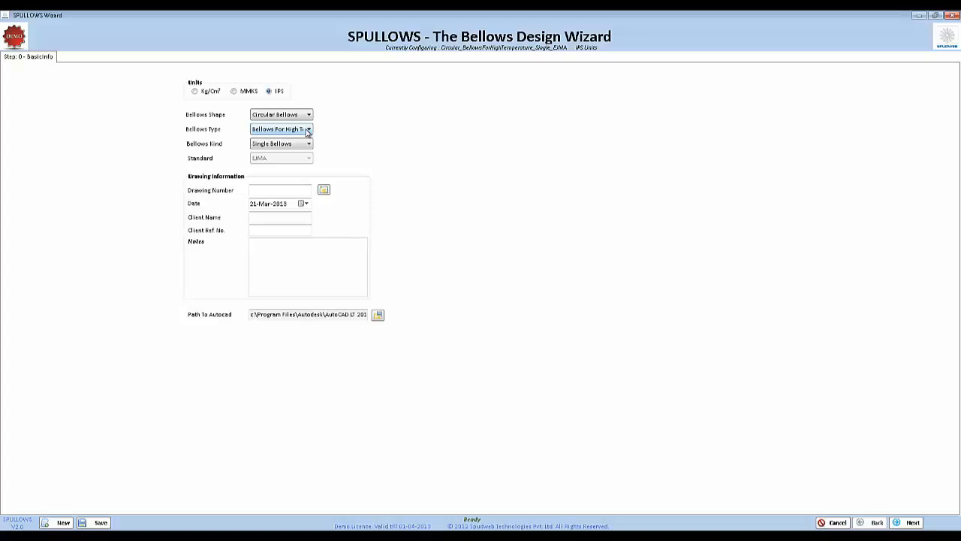
left_click(307, 130)
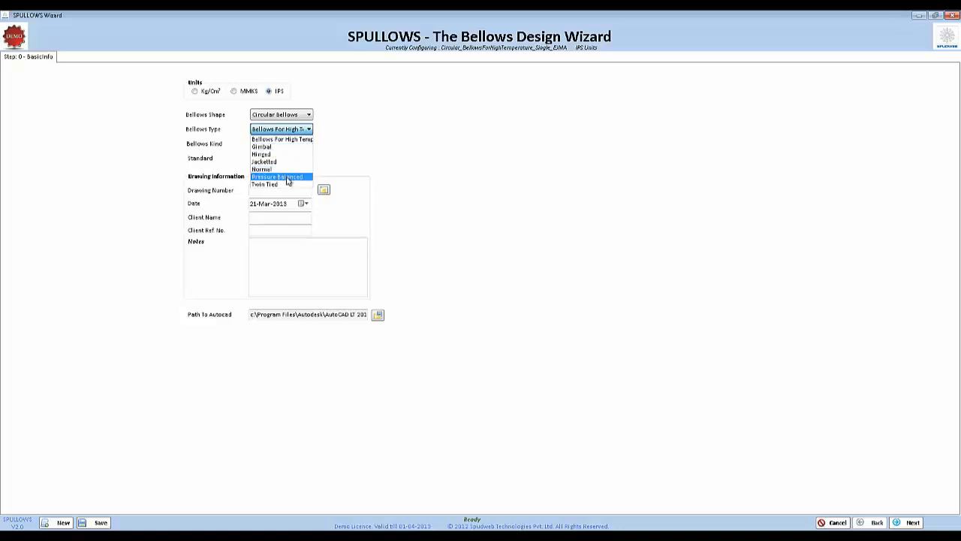
left_click(355, 160)
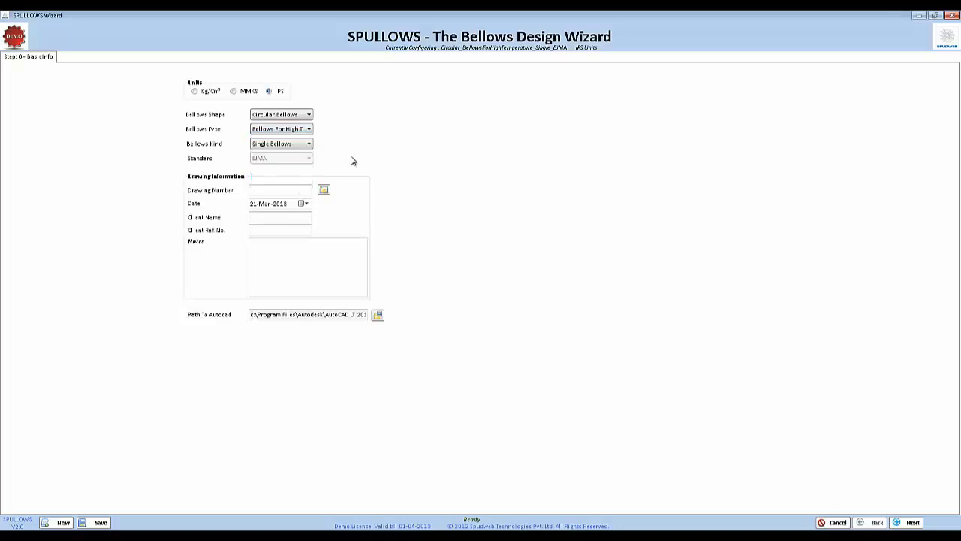
Switch the shape to Rectangular Bellows, look through its bellows types, and return the shape to Circular Bellows
left_click(280, 114)
left_click(280, 132)
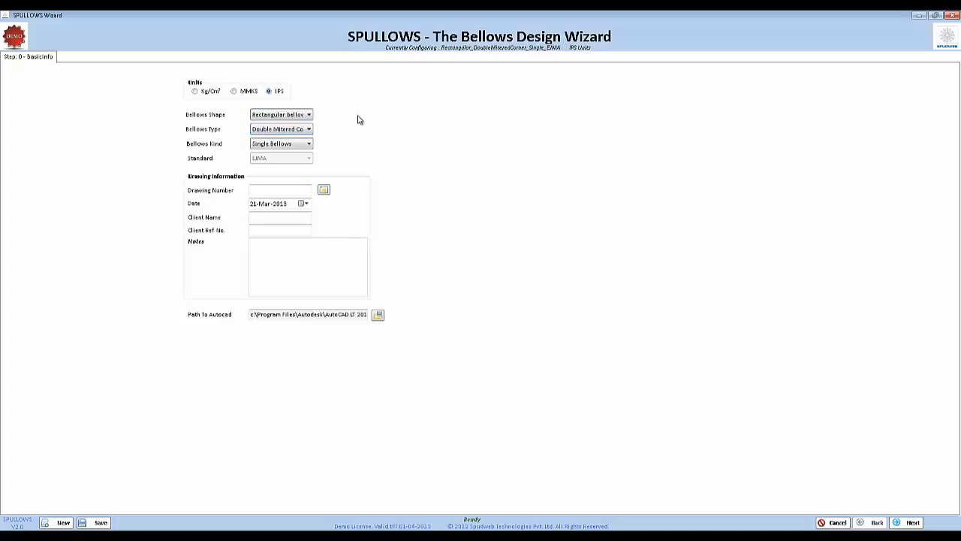
left_click(305, 132)
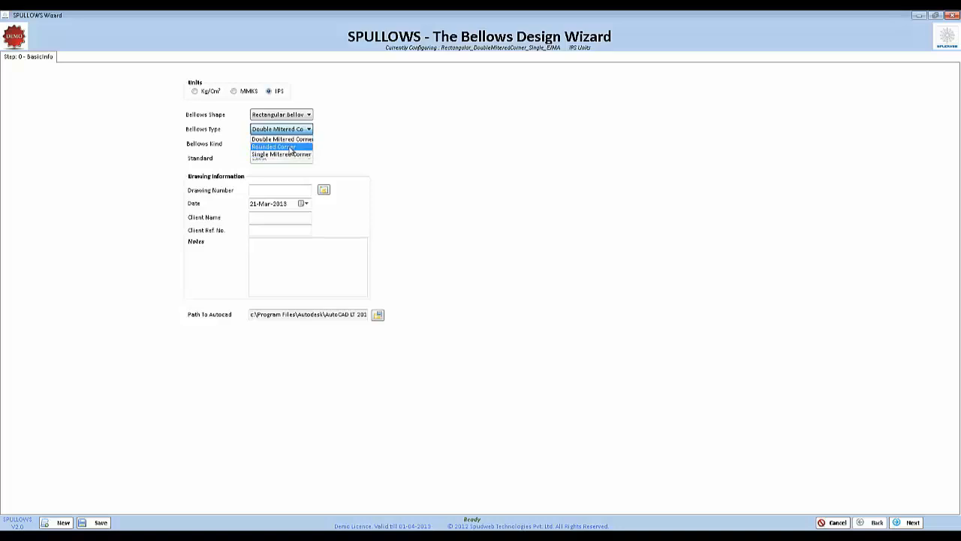
left_click(328, 135)
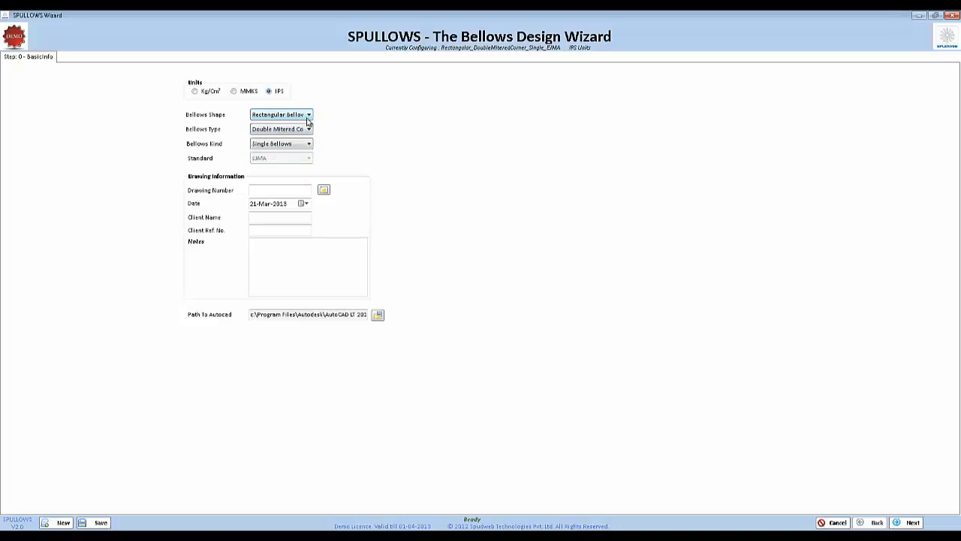
left_click(308, 115)
left_click(301, 131)
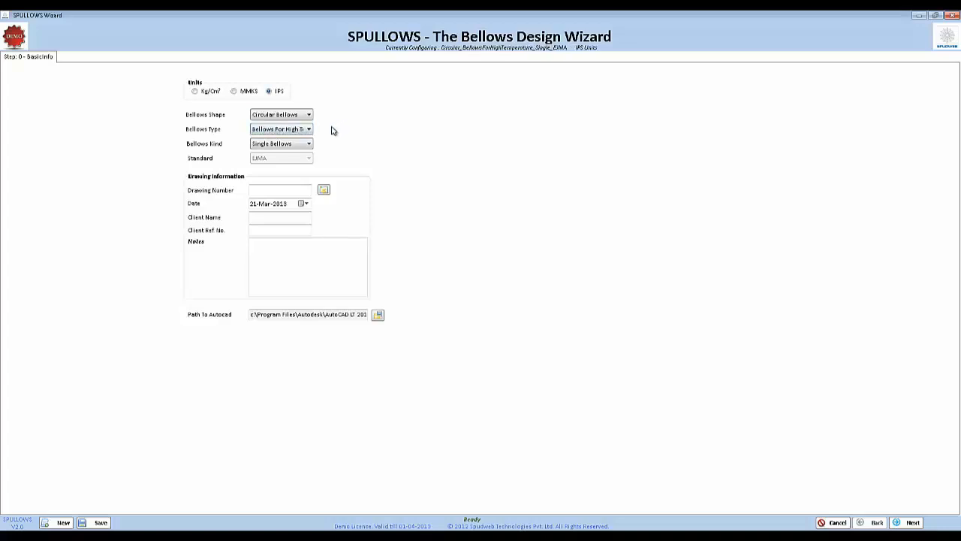
Look through the bellows kinds, set the bellows type to Gimbal and check which kinds it offers
left_click(314, 149)
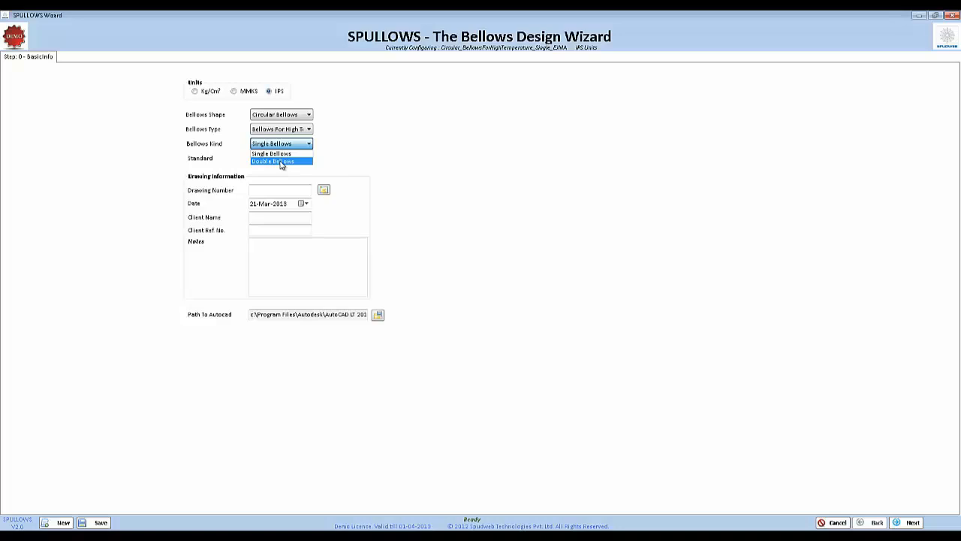
left_click(357, 155)
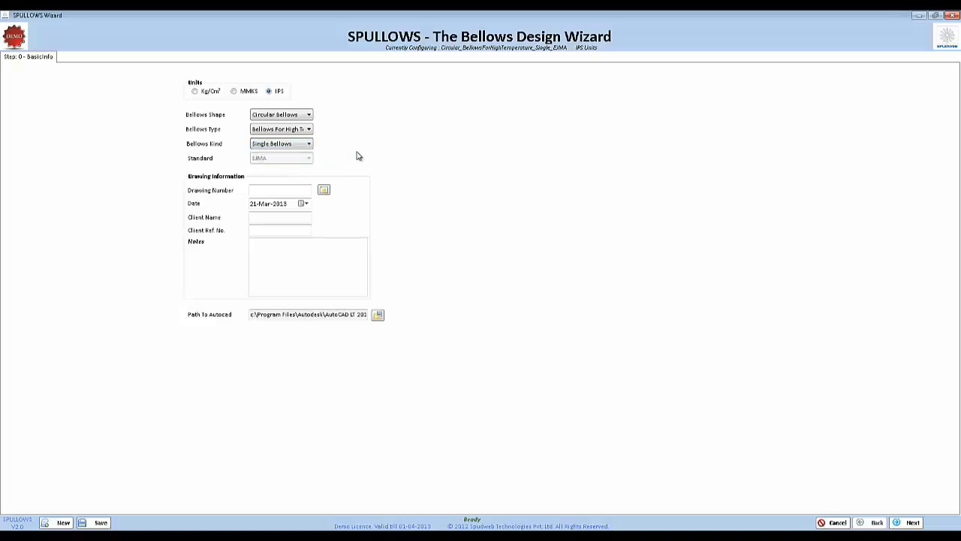
left_click(294, 129)
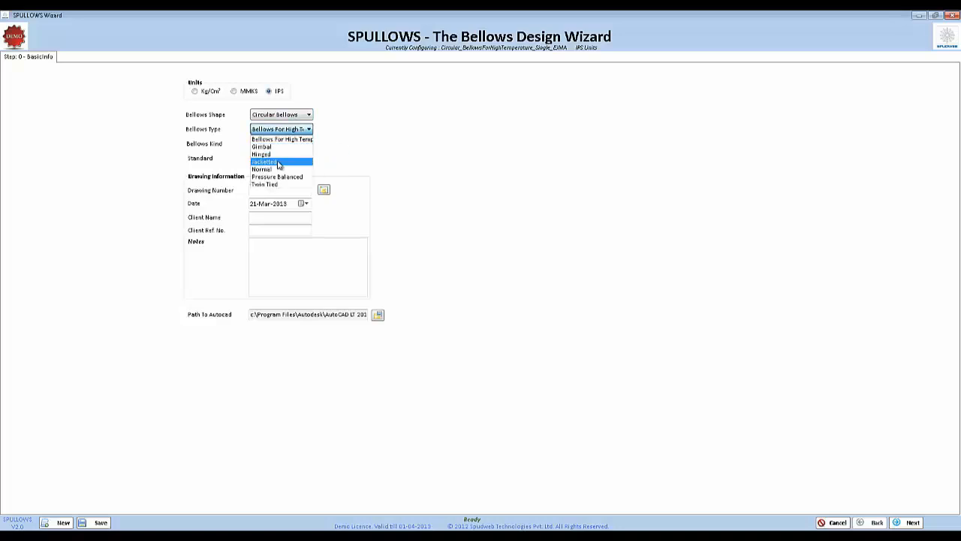
left_click(270, 147)
left_click(296, 144)
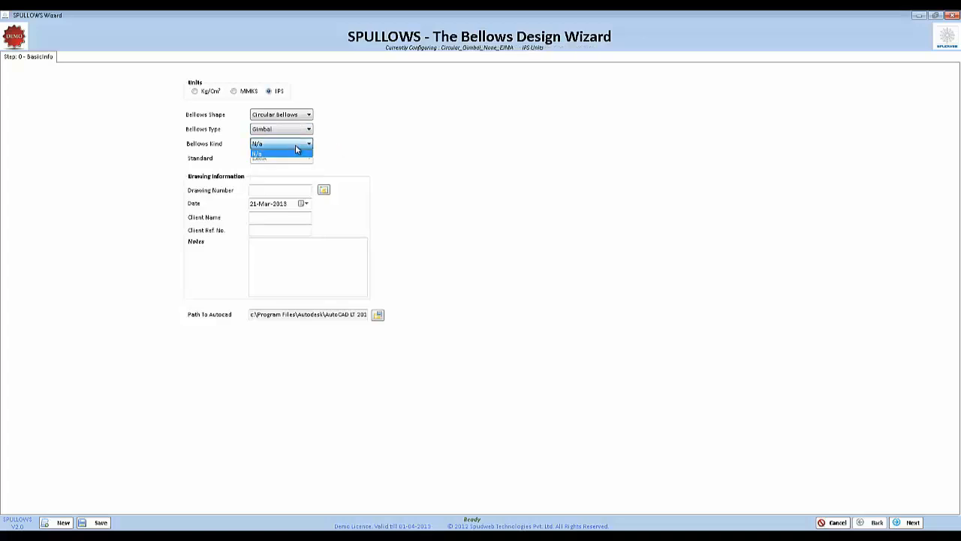
left_click(296, 151)
Set the bellows type to Normal and review the available standards, keeping EJMA
left_click(304, 129)
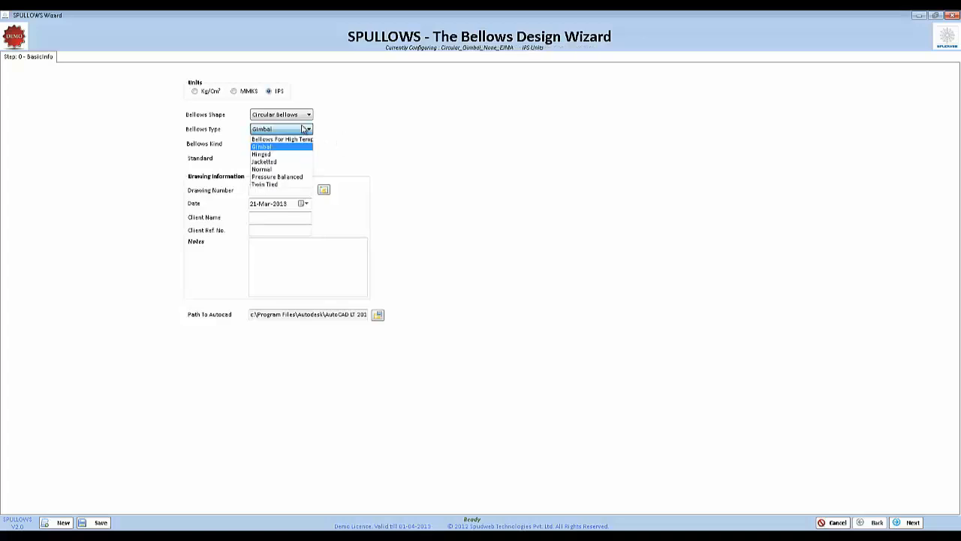
left_click(292, 169)
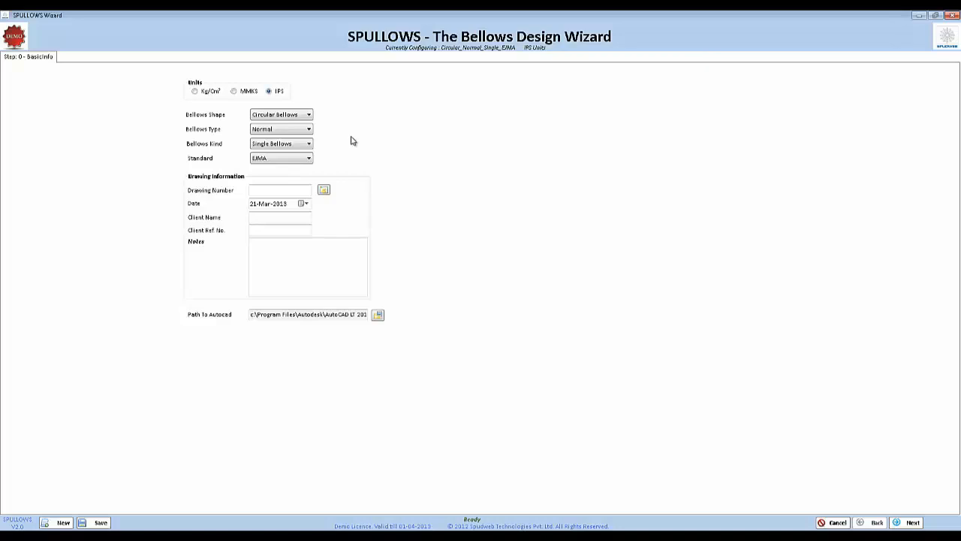
left_click(309, 159)
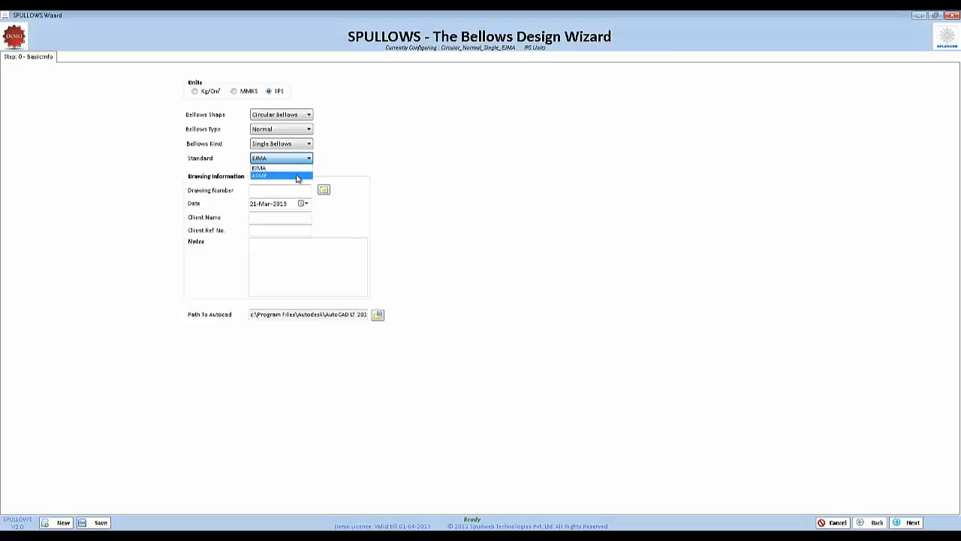
left_click(379, 136)
Open the drawing search from the drawing information and list all saved drawings without a filter
left_click(267, 189)
left_click(268, 218)
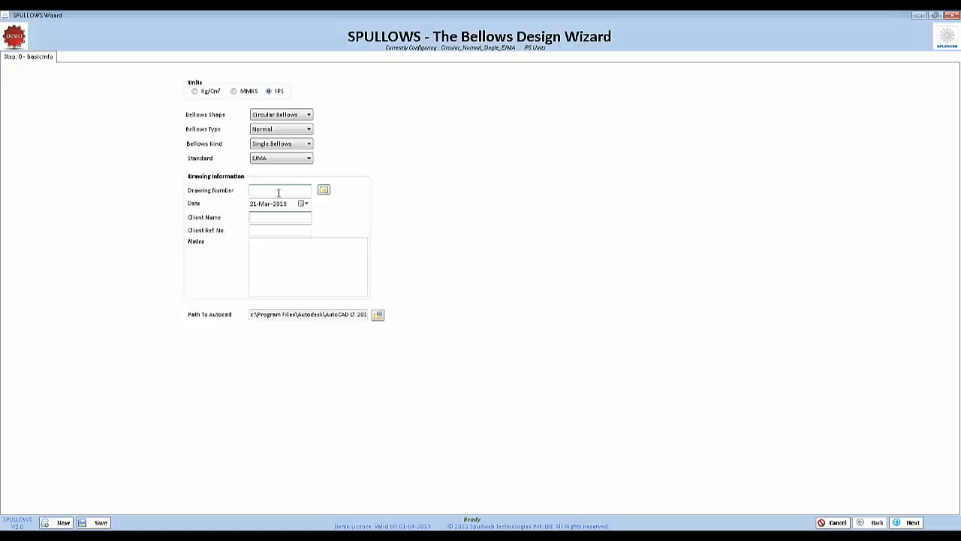
left_click(324, 191)
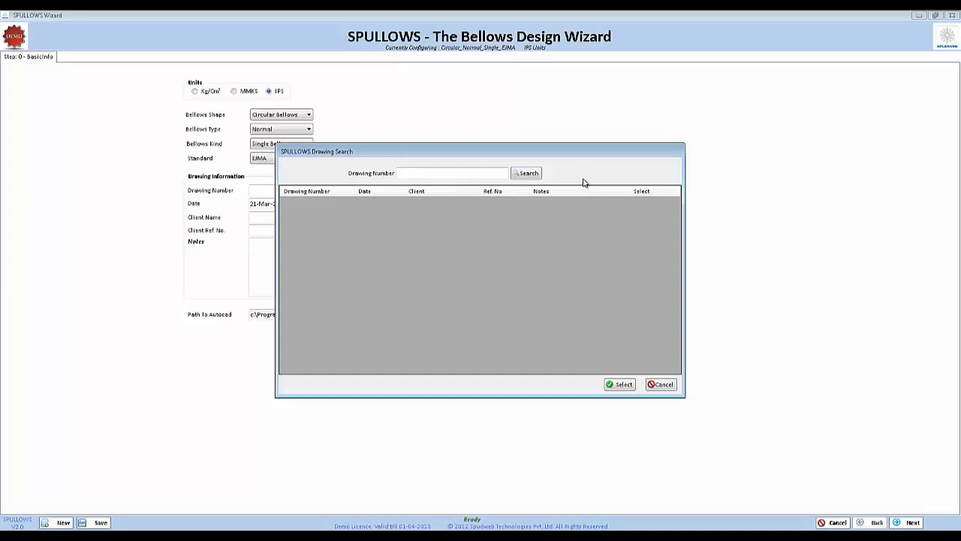
left_click(529, 180)
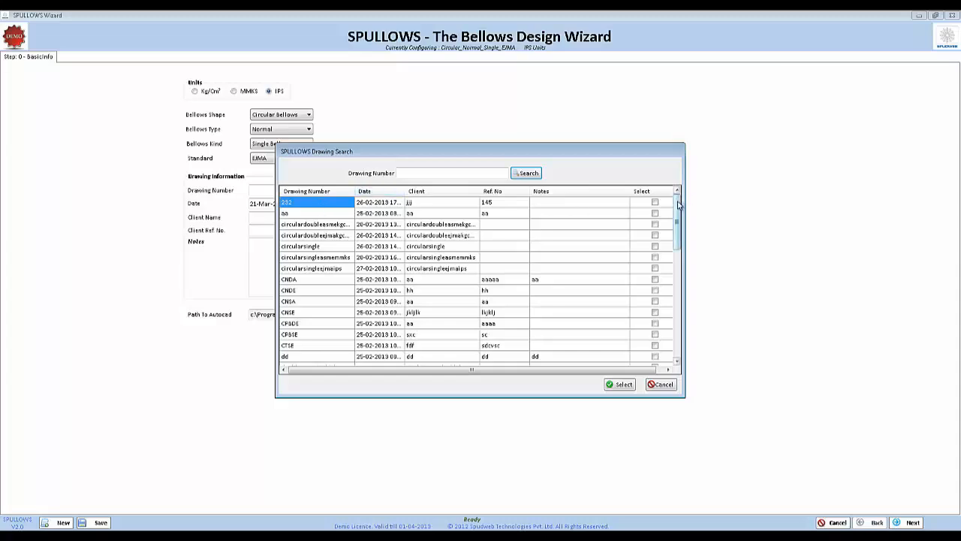
mouse_move(678, 202)
left_mouse_down()
mouse_move(685, 322)
mouse_move(650, 192)
left_mouse_up()
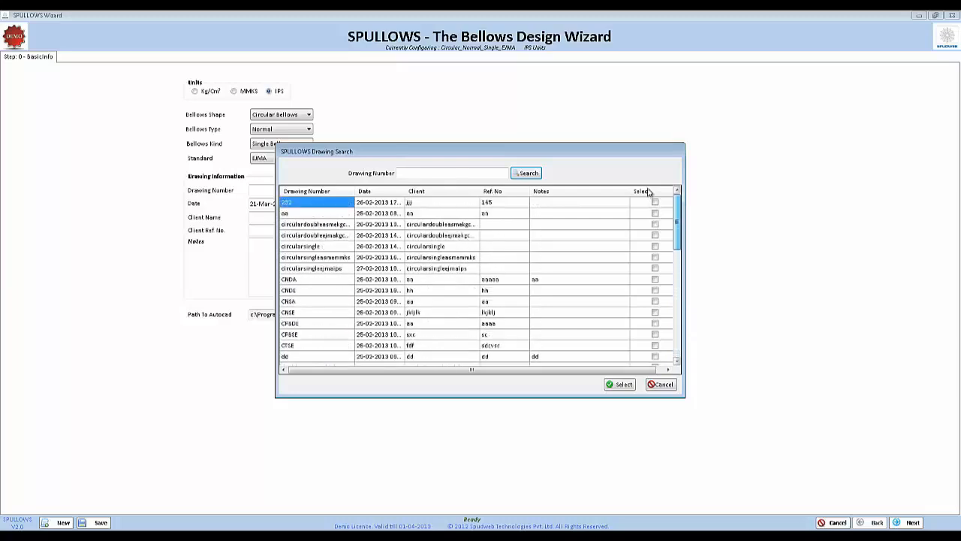
Search the saved drawings for "circular" and close the search without selecting one
left_click(414, 172)
type("circular")
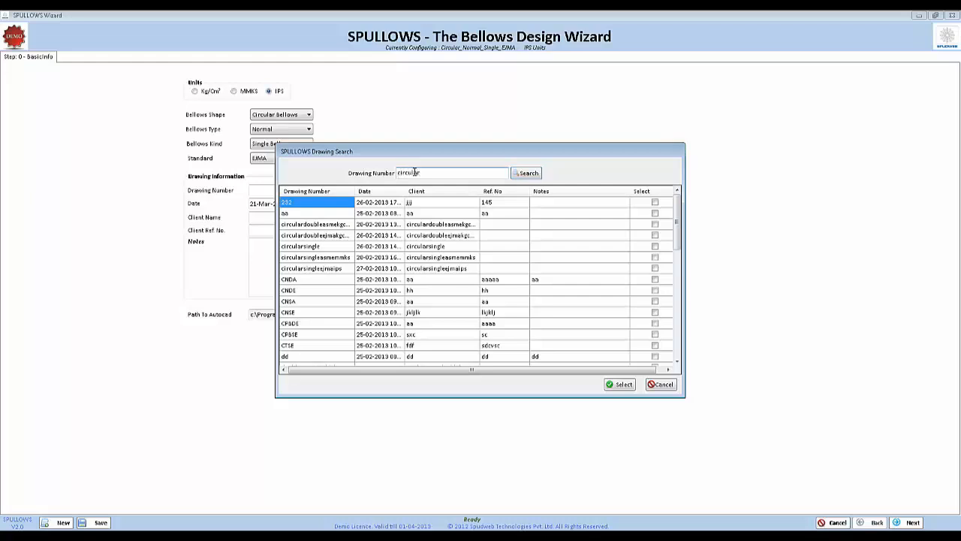
left_click(539, 174)
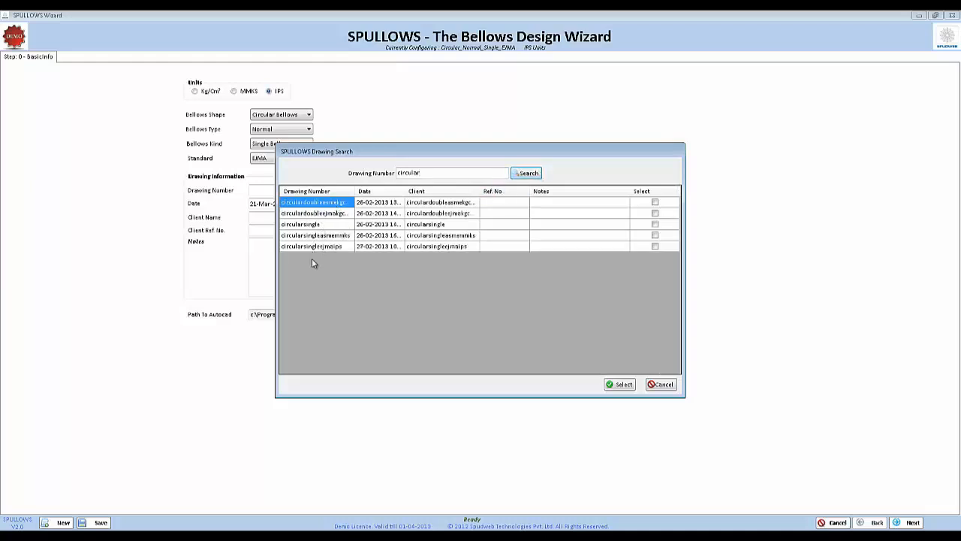
left_click(659, 384)
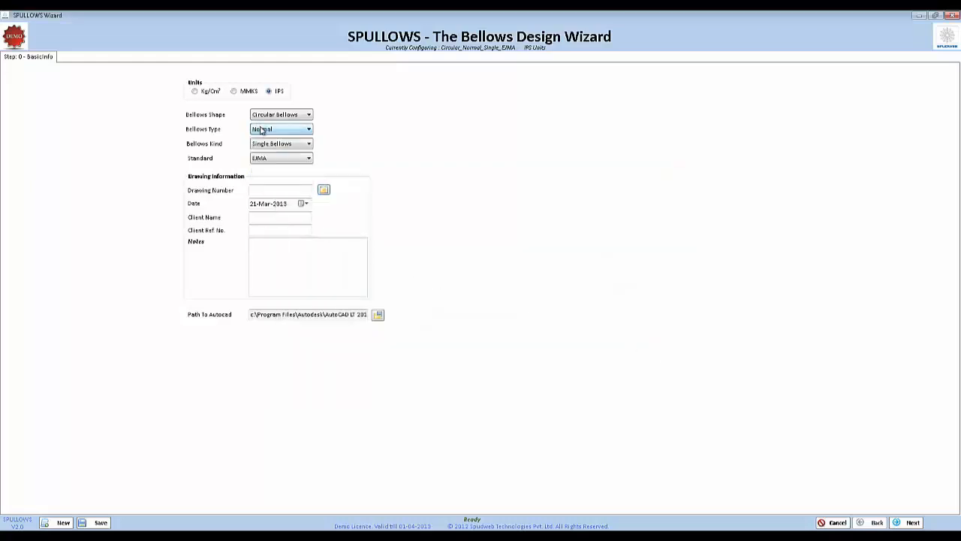
Fill in the drawing information with drawing number "demo" and client entry "test", and proceed to the Inputs stage
left_click(272, 192)
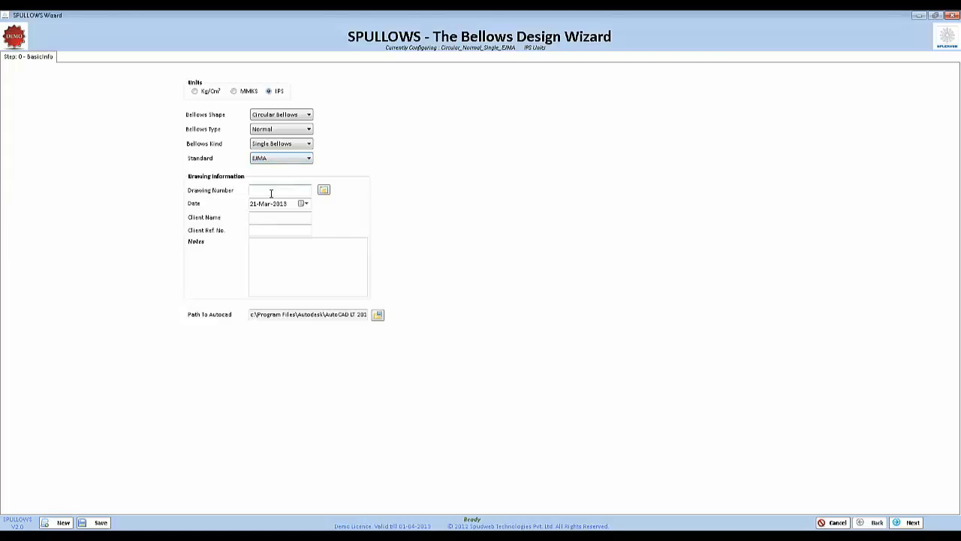
type("demo")
key("Tab")
key("Tab")
key("Tab")
type("test")
key("Tab")
left_click(911, 522)
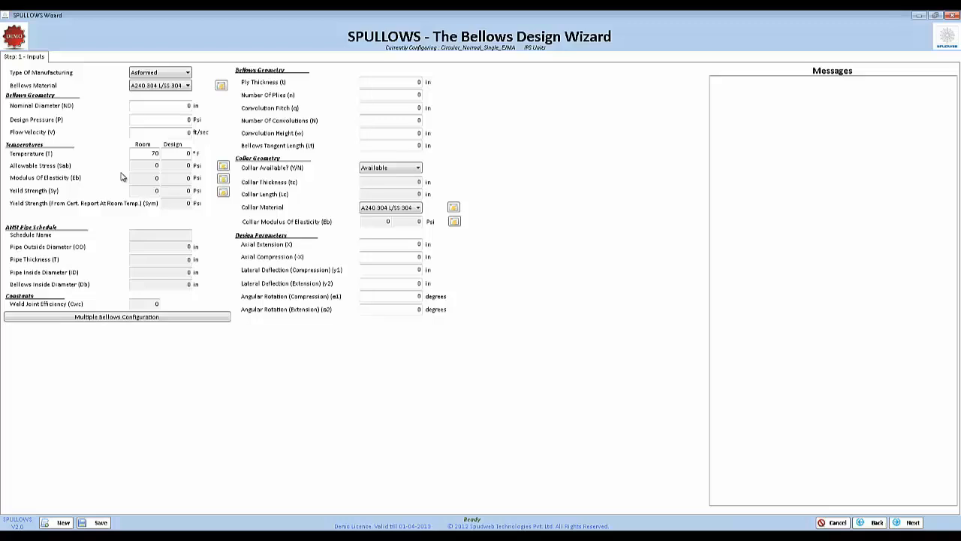
Keep the manufacturing type as Asformed and set the bellows material to A240 304/SS 304
left_click(173, 106)
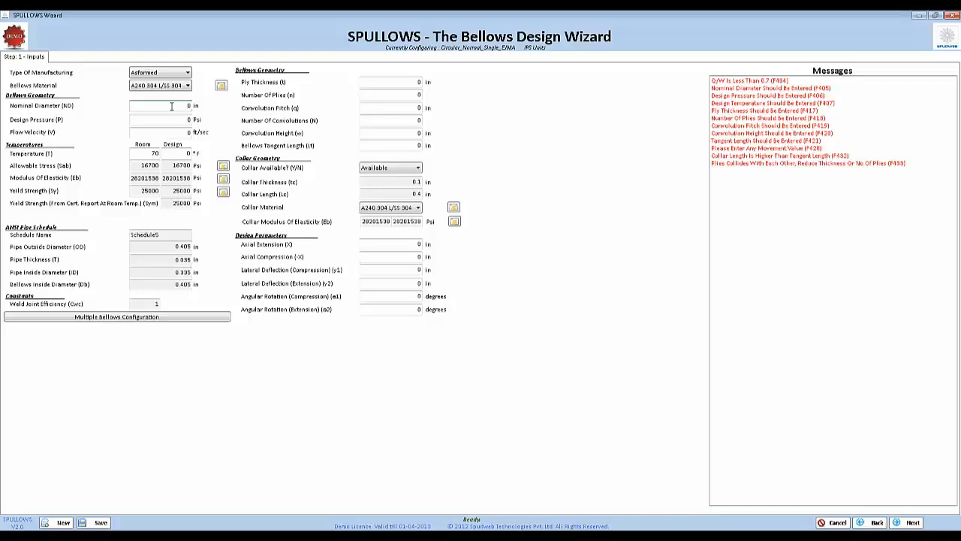
left_click(142, 73)
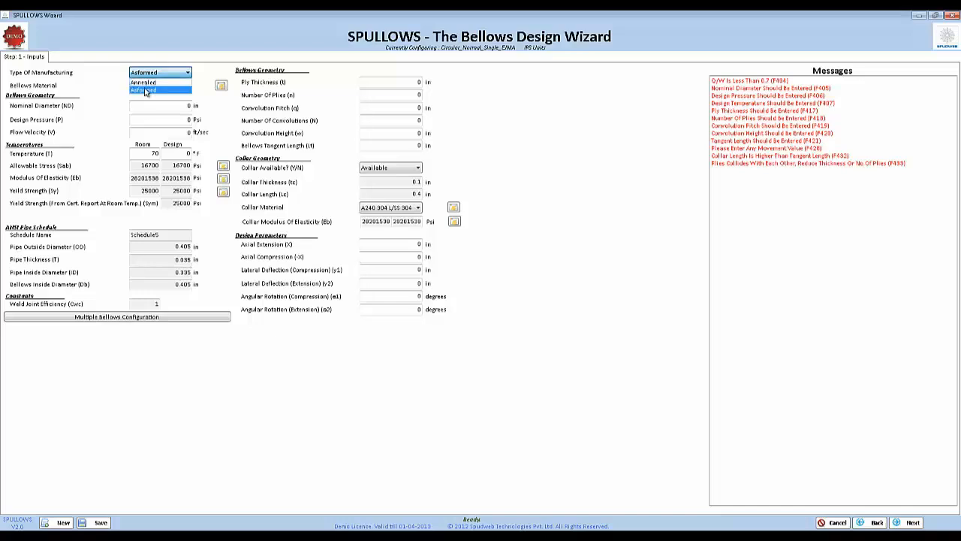
left_click(145, 91)
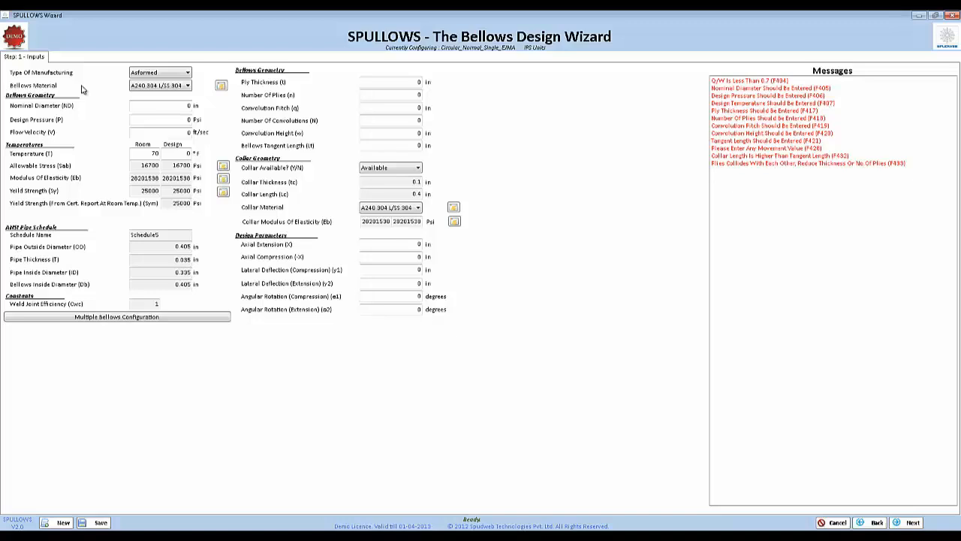
left_click(147, 89)
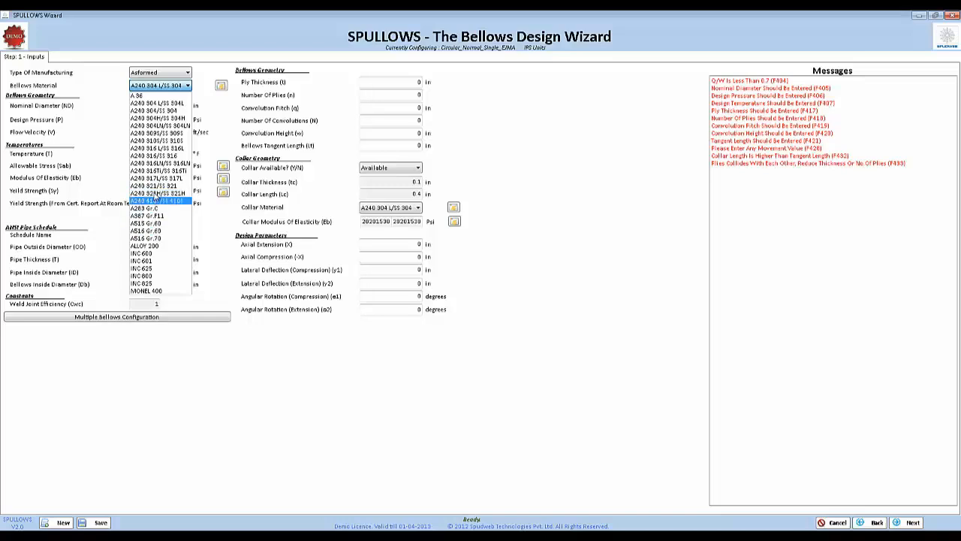
left_click(158, 111)
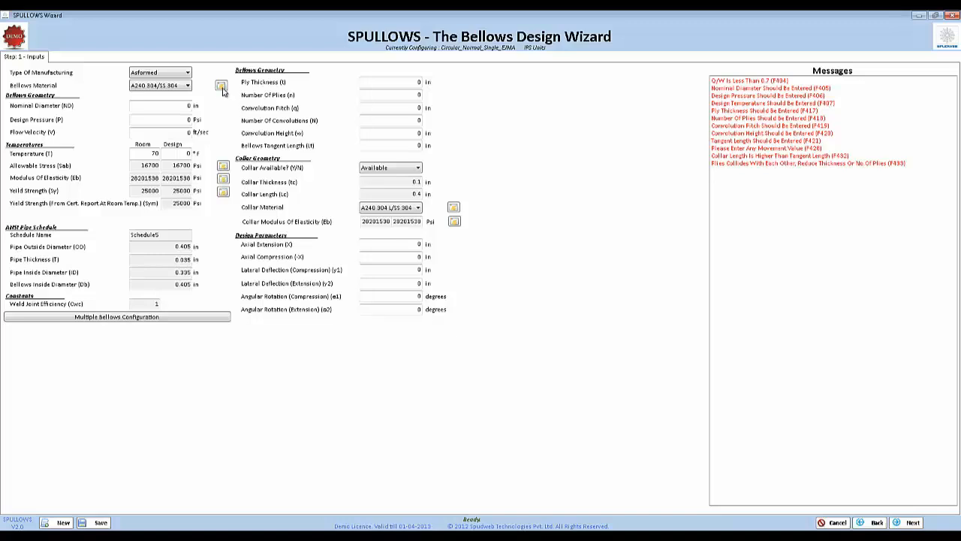
Try adding material number 28 with the description "NEW" to the bellows material table, and discard the entry
left_click(222, 87)
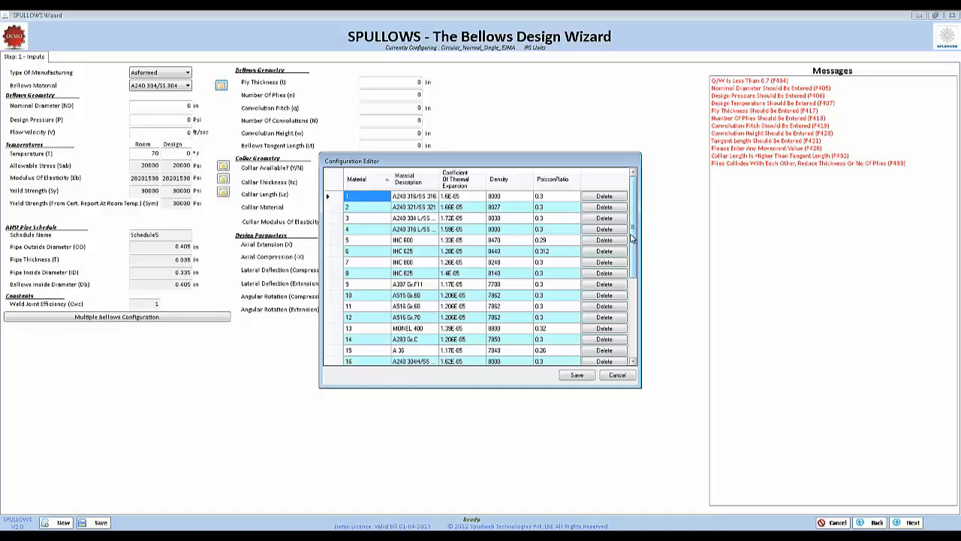
left_click_drag(633, 238, 635, 321)
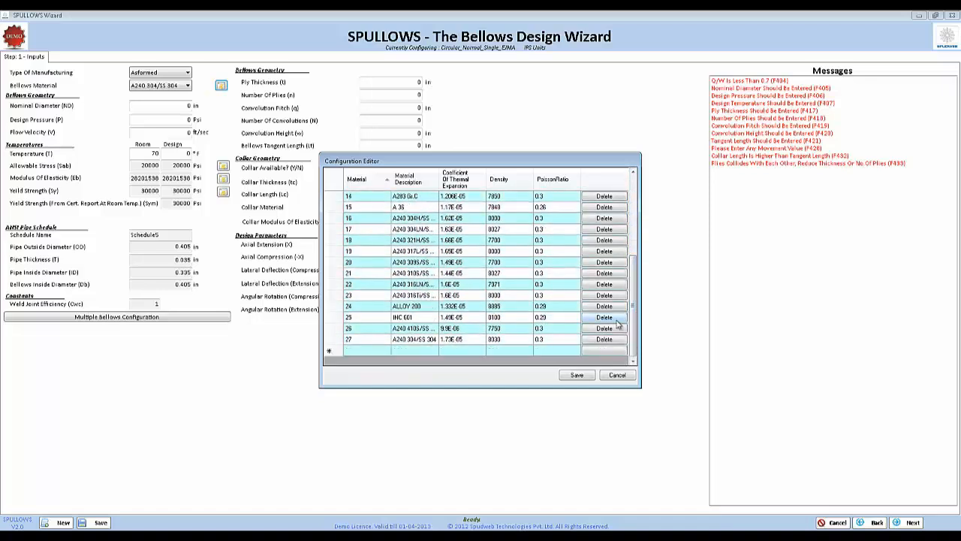
left_click(365, 355)
type("28")
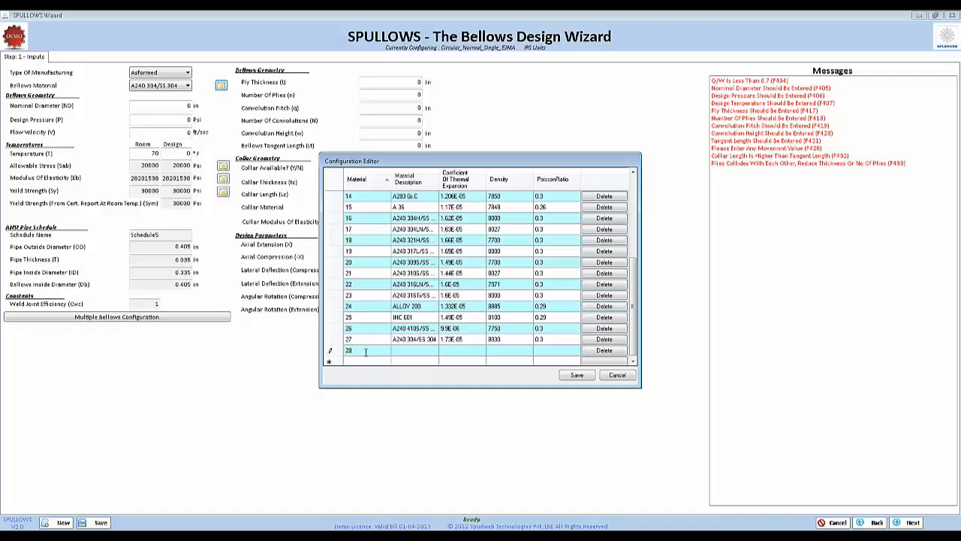
key("Tab")
type("NEW")
key("Tab")
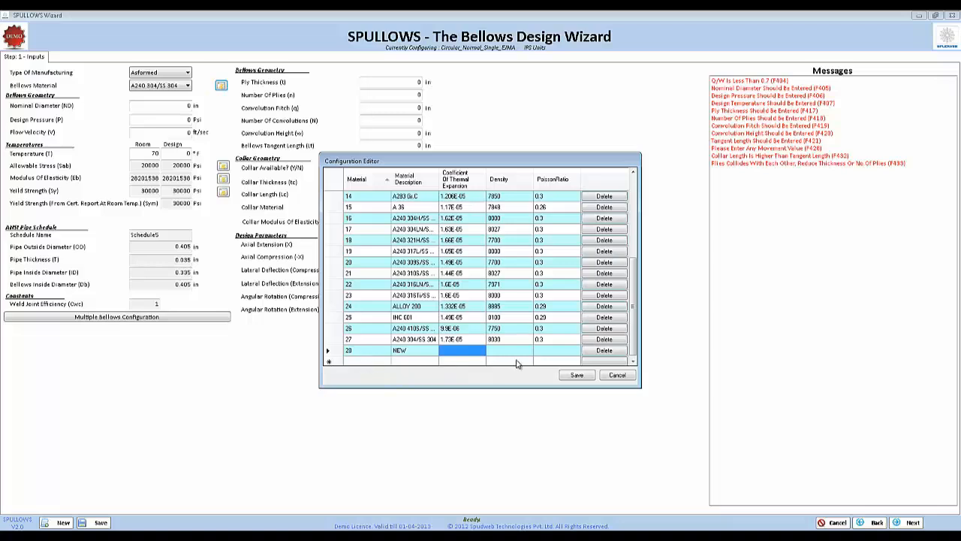
left_click(616, 376)
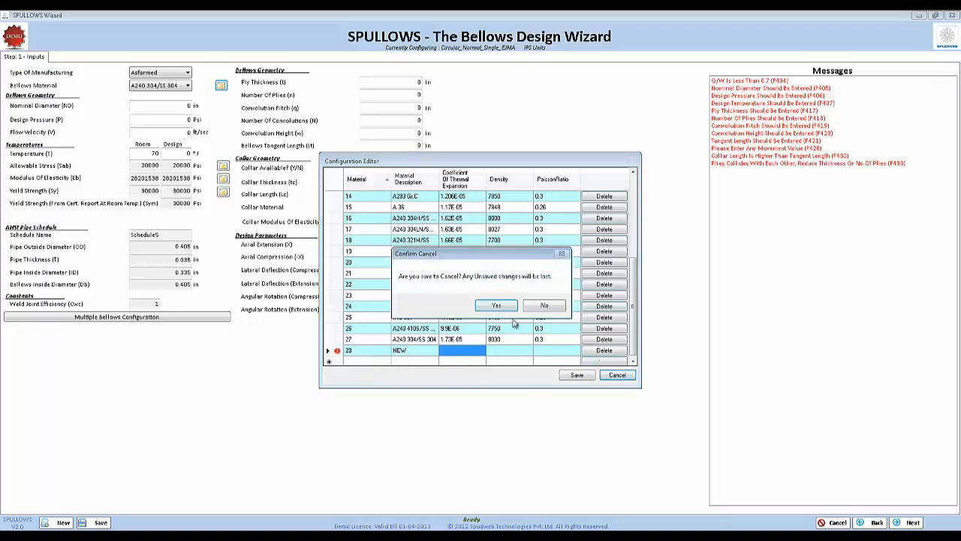
left_click(498, 309)
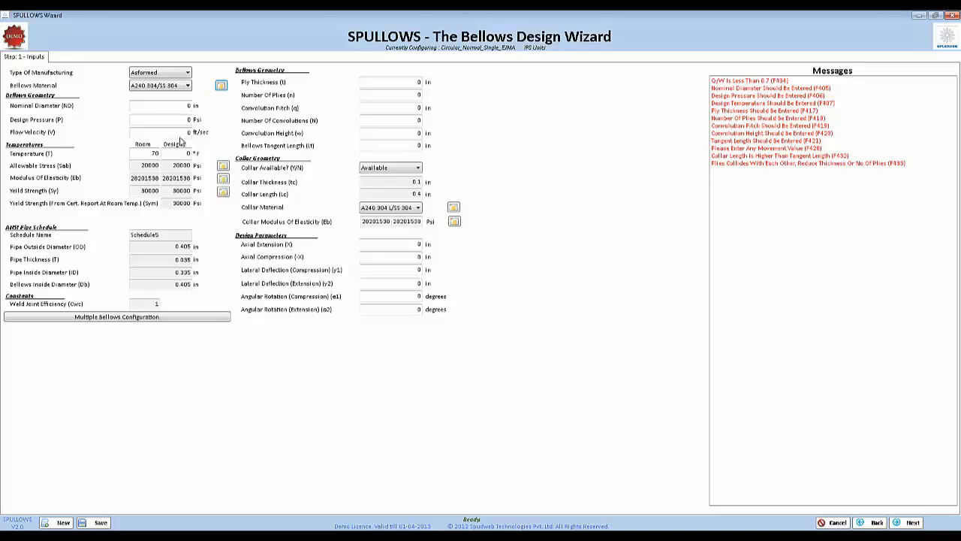
Set the bellows' nominal diameter to 24 in and the design pressure to 3 psi
left_click(168, 105)
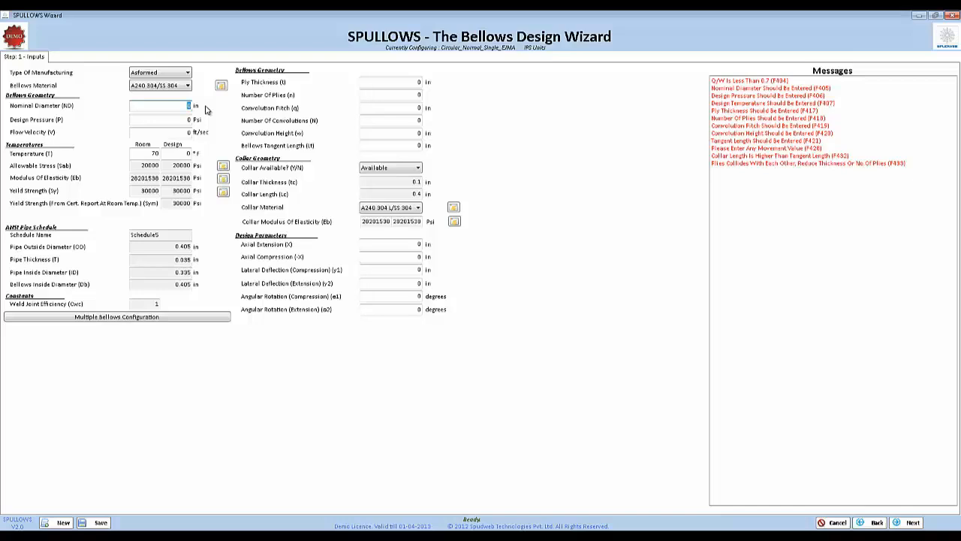
type("24")
key("Tab")
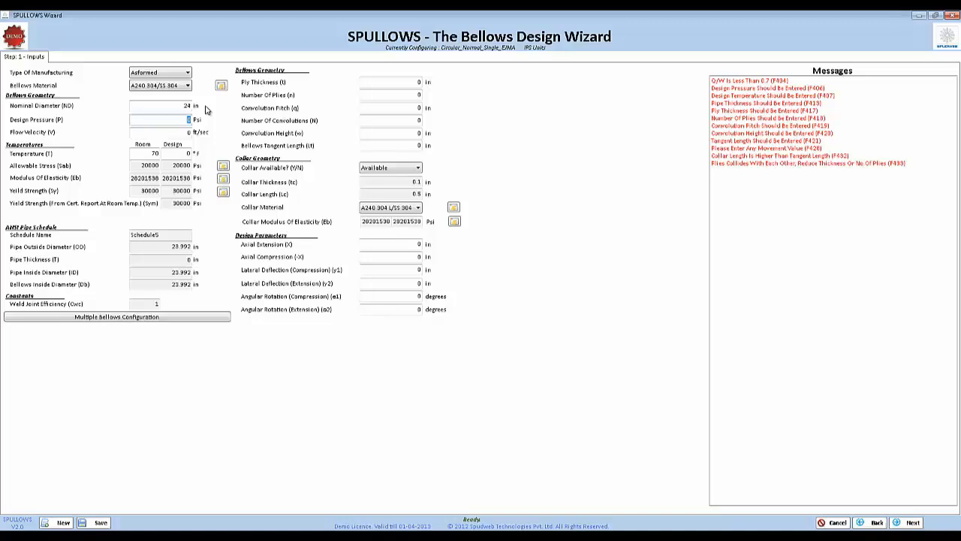
type("3")
left_click(183, 106)
key("Tab")
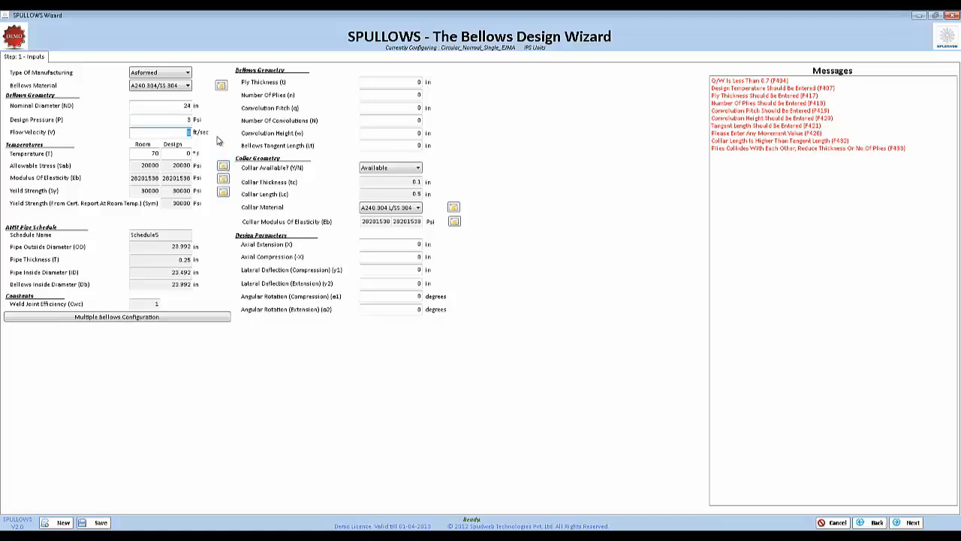
Review the allowable stress table for the bellows material and close it without changes
left_click(223, 165)
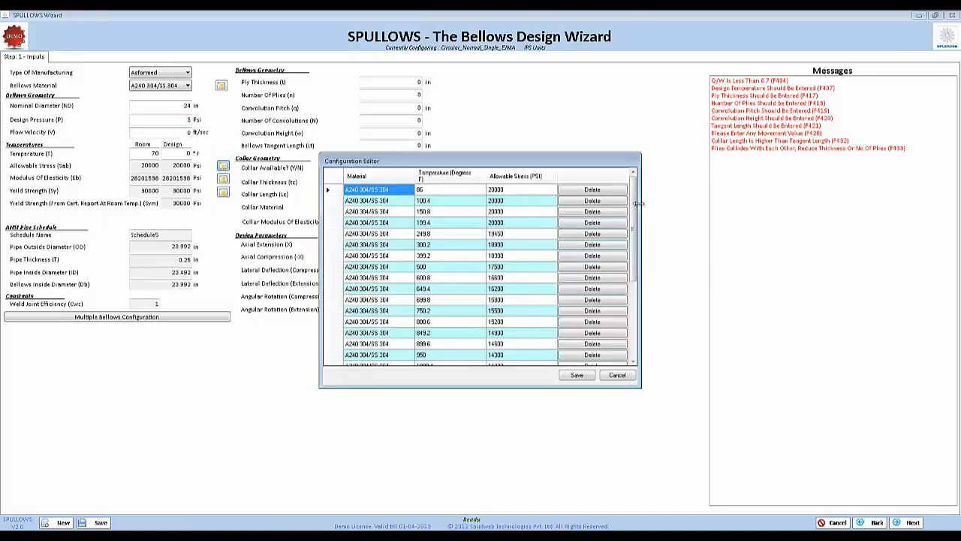
mouse_move(634, 204)
left_mouse_down()
mouse_move(648, 295)
mouse_move(637, 197)
left_mouse_up()
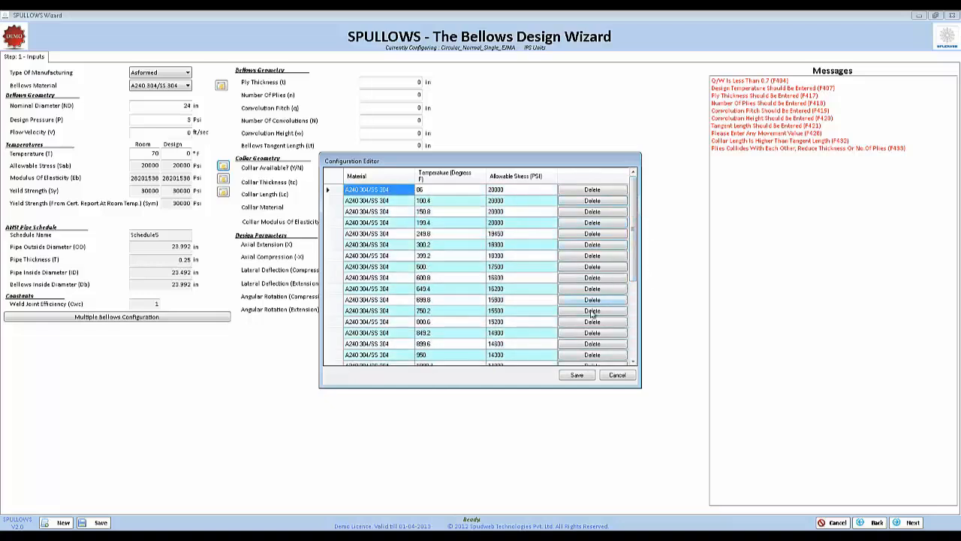
left_click(615, 376)
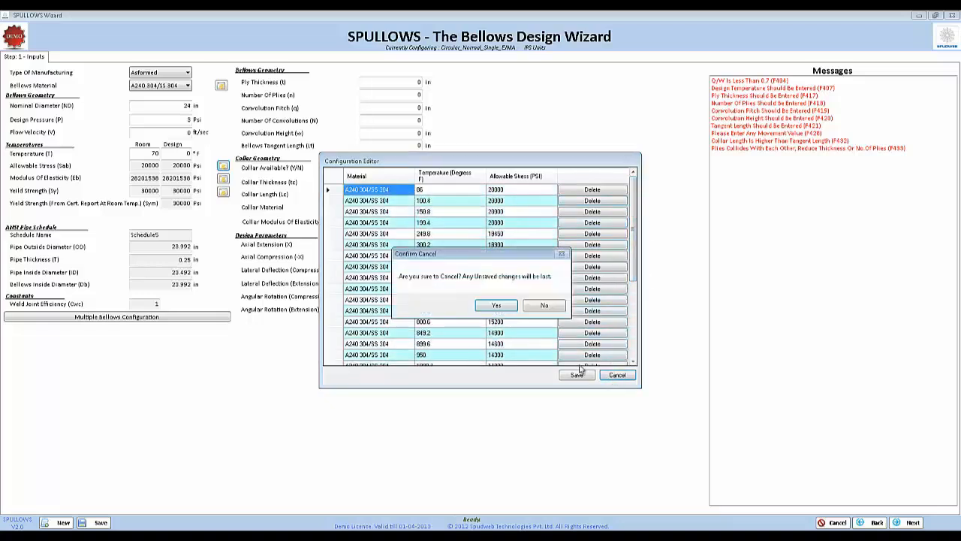
left_click(495, 306)
Check the value options for the pipe outside diameter and look through the first three validation messages
right_click(156, 249)
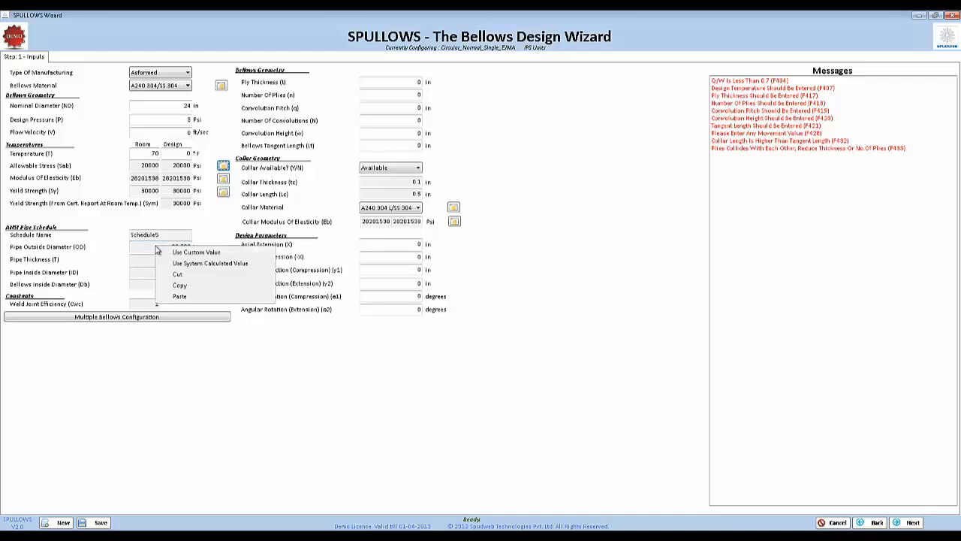
left_click(199, 216)
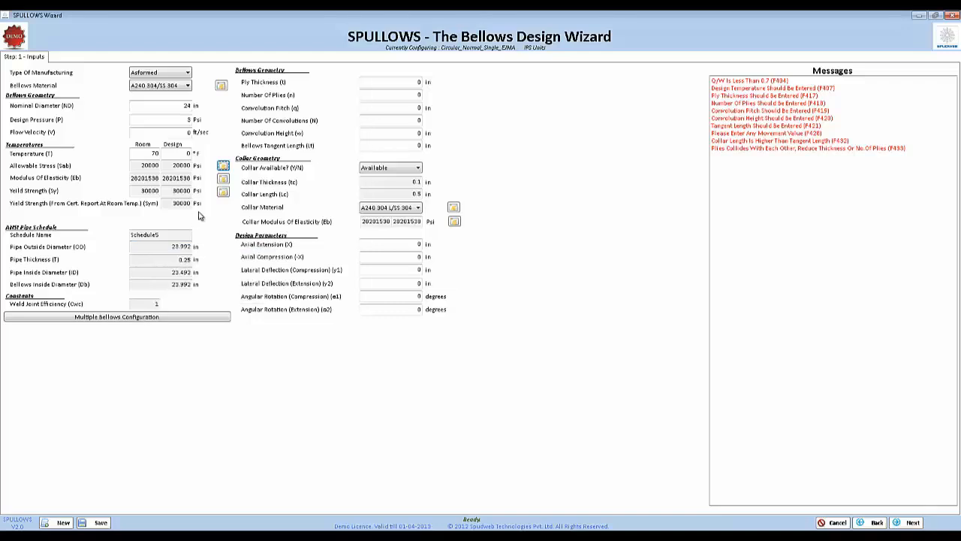
left_click(755, 81)
left_click(755, 88)
left_click(756, 96)
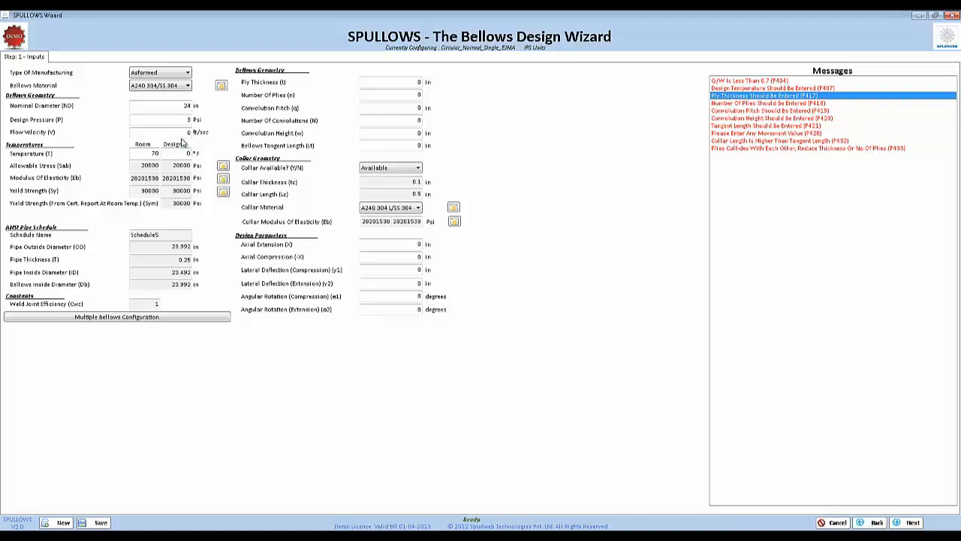
Set the design temperature to 200 °F
left_click(180, 154)
type("200")
key("Tab")
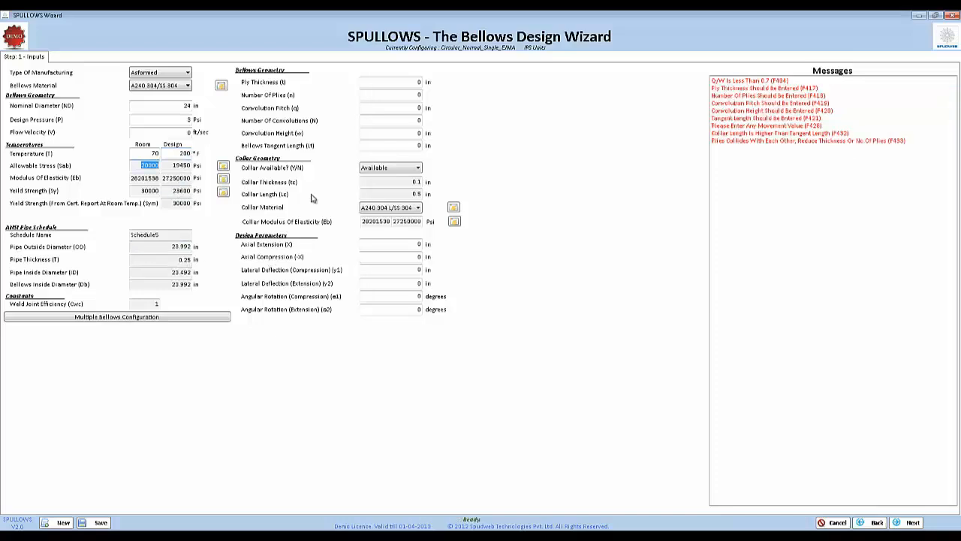
Set the bellows' ply thickness to 0.02 in, number of plies to 1 and convolution pitch to 0.5 in
left_click(391, 82)
type("0.02")
key("Tab")
type("1")
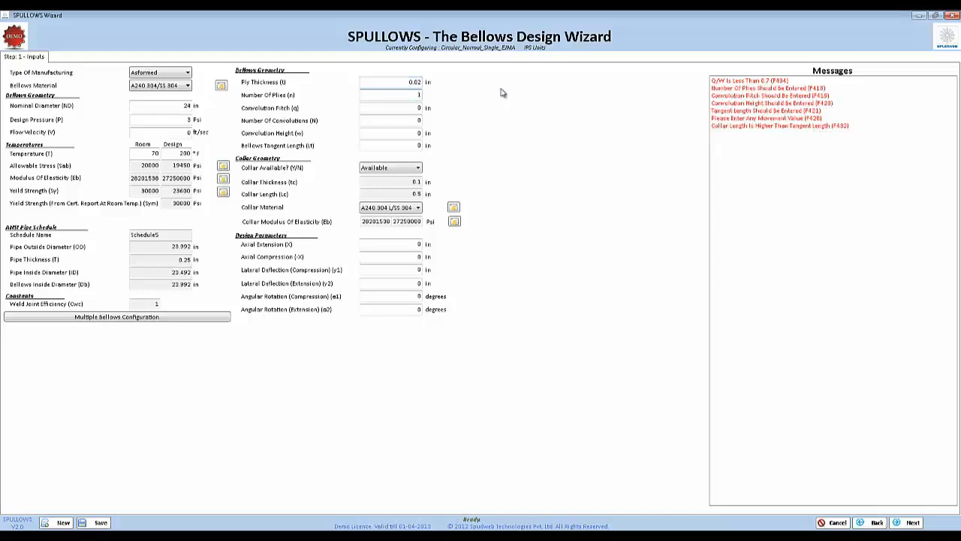
key("Tab")
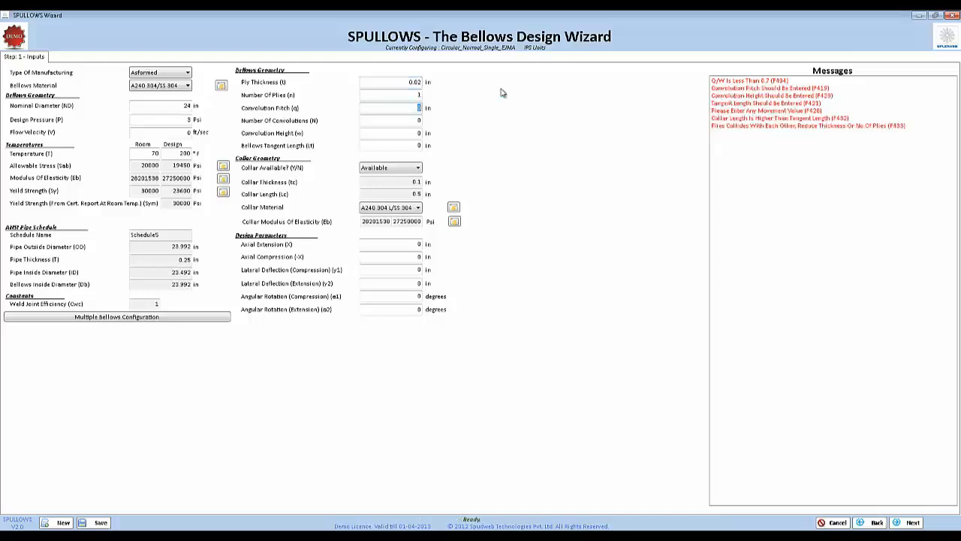
key("BackSpace")
type("5")
key("Tab")
key("Tab")
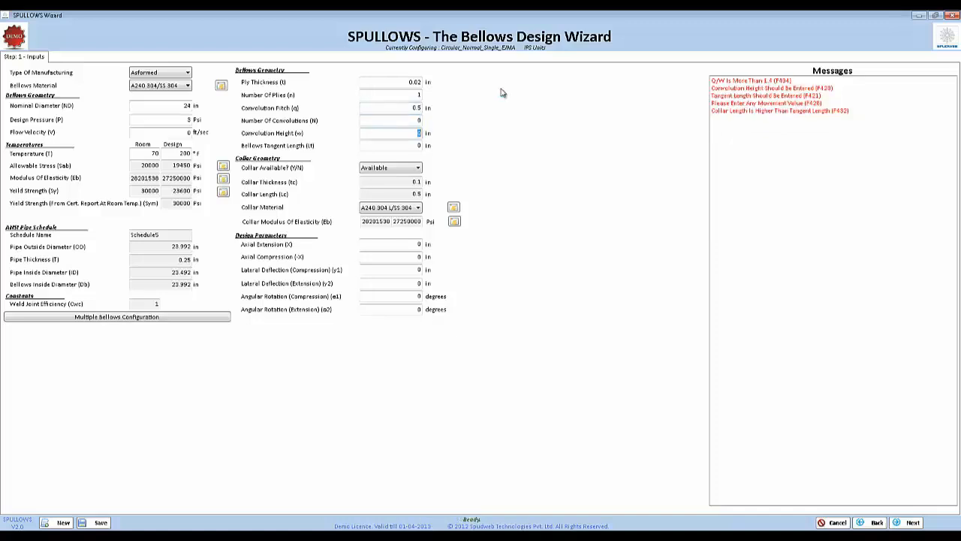
Set the convolution height to 1 in and the bellows tangent length to 0.5 in
type("1")
key("Tab")
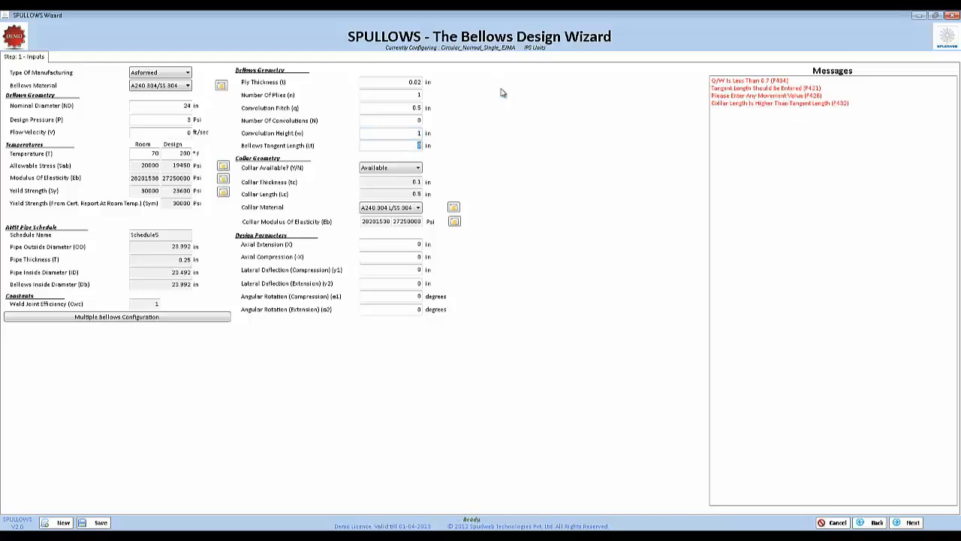
type("5")
key("Tab")
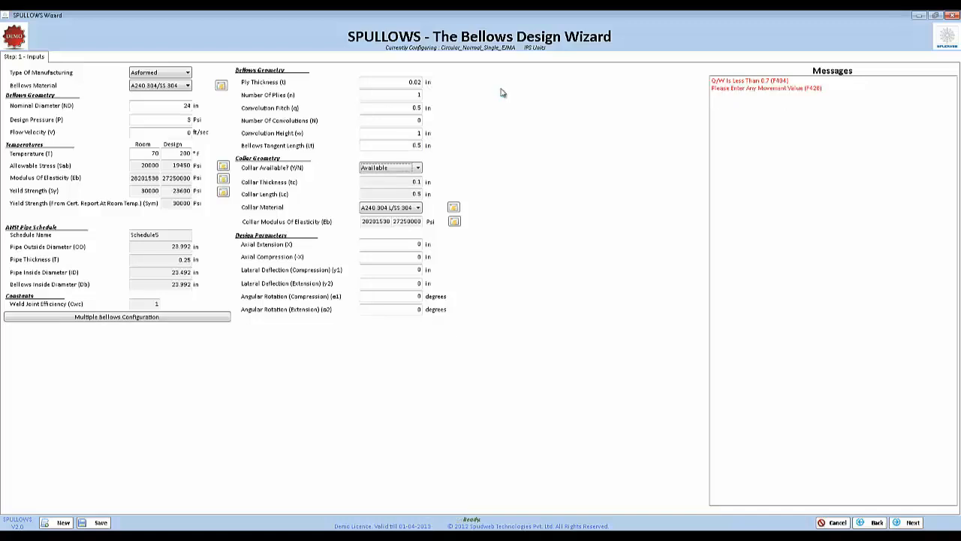
Leave the number of convolutions at 0 and change the convolution height to 0.7 in to address the Q/W ratio message
left_click(396, 122)
left_click(399, 122)
left_click(733, 81)
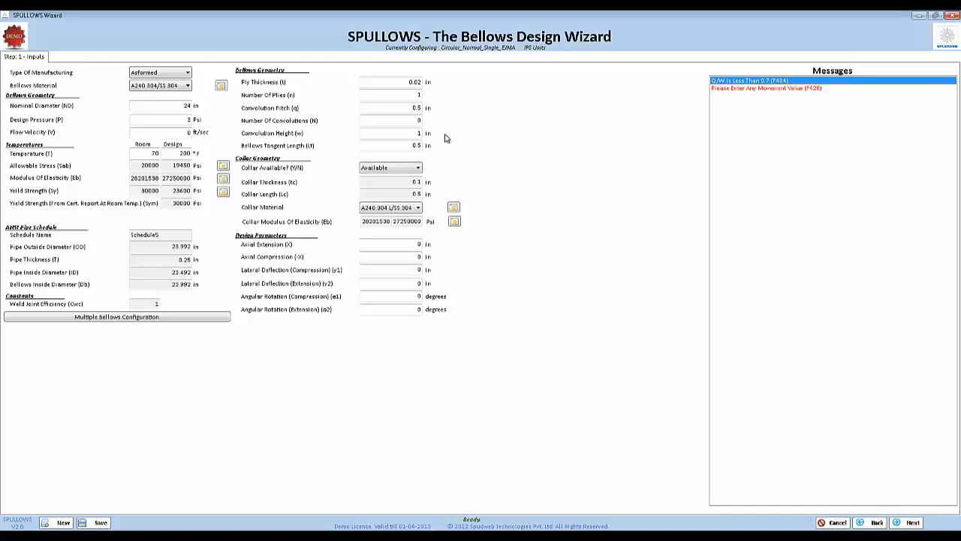
double_click(401, 133)
type("2")
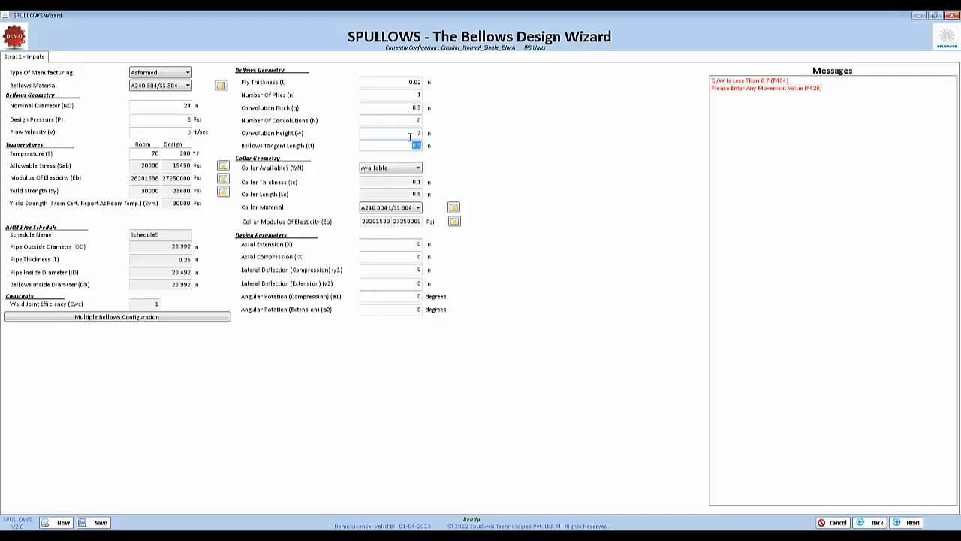
key("BackSpace")
type("0.7")
key("Tab")
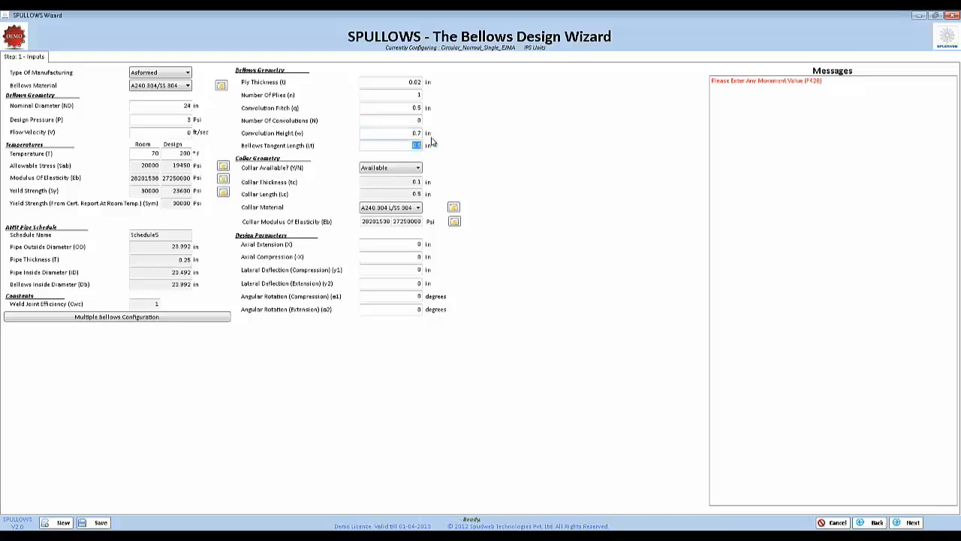
Set the axial extension to 0.5 in and proceed to the Convolutions stage
left_click(417, 245)
key("BackSpace")
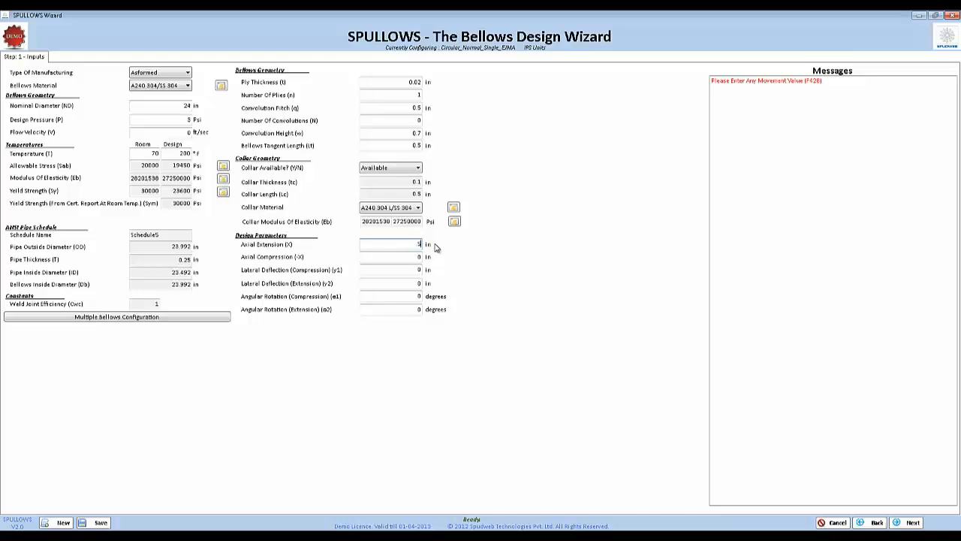
left_click(913, 523)
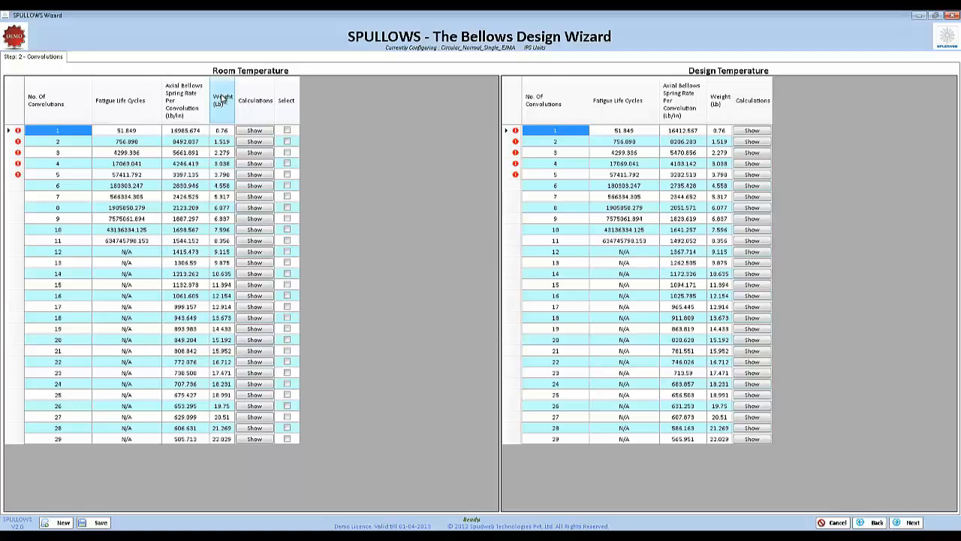
Examine the intermediate values and allowable criteria in the room temperature calculations for 6 convolutions, and close them
left_click(252, 186)
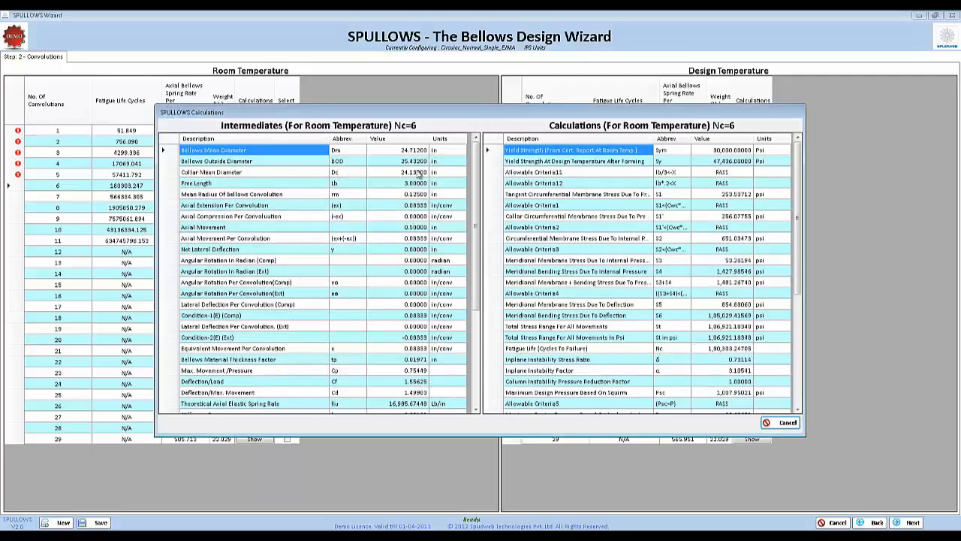
left_click_drag(479, 160, 477, 244)
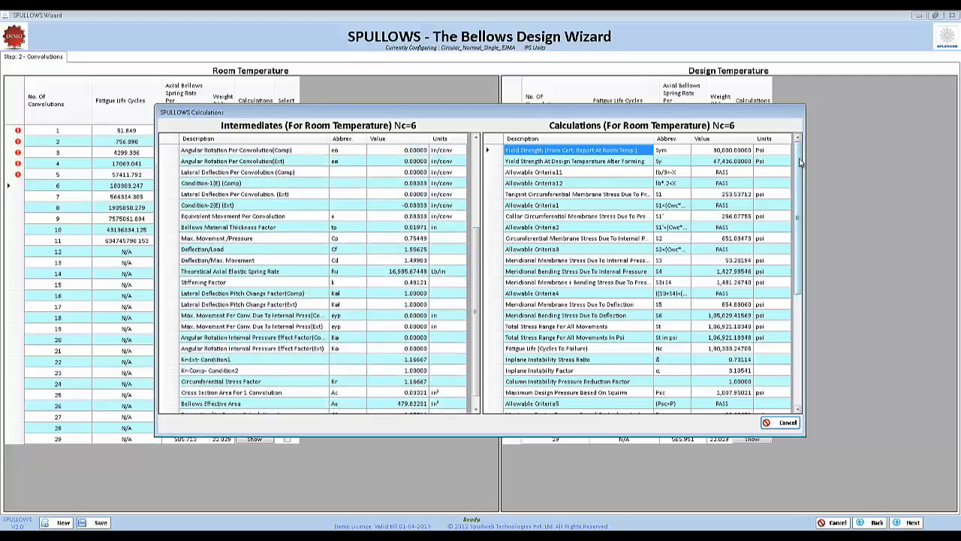
mouse_move(802, 159)
left_mouse_down()
mouse_move(801, 277)
mouse_move(800, 152)
left_mouse_up()
left_click(733, 228)
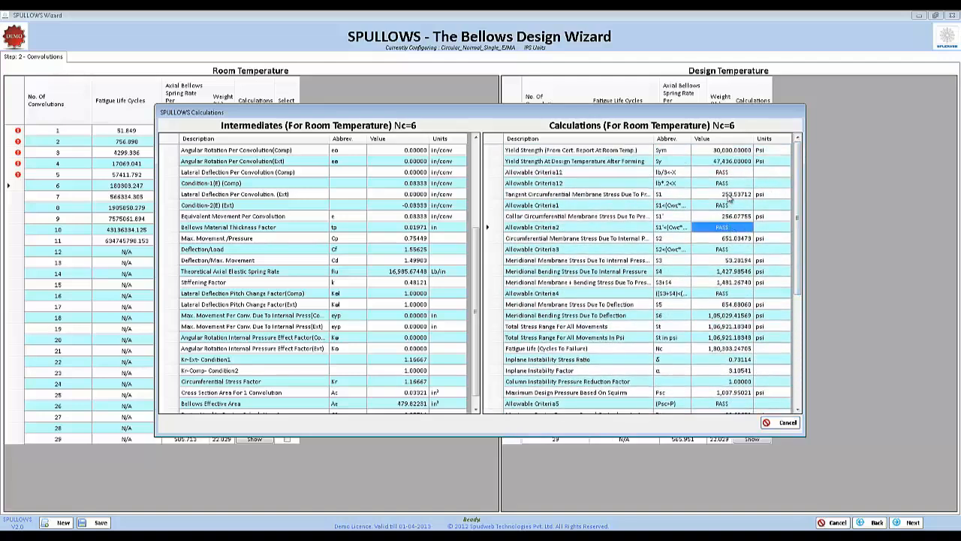
left_click(729, 205)
left_click(730, 183)
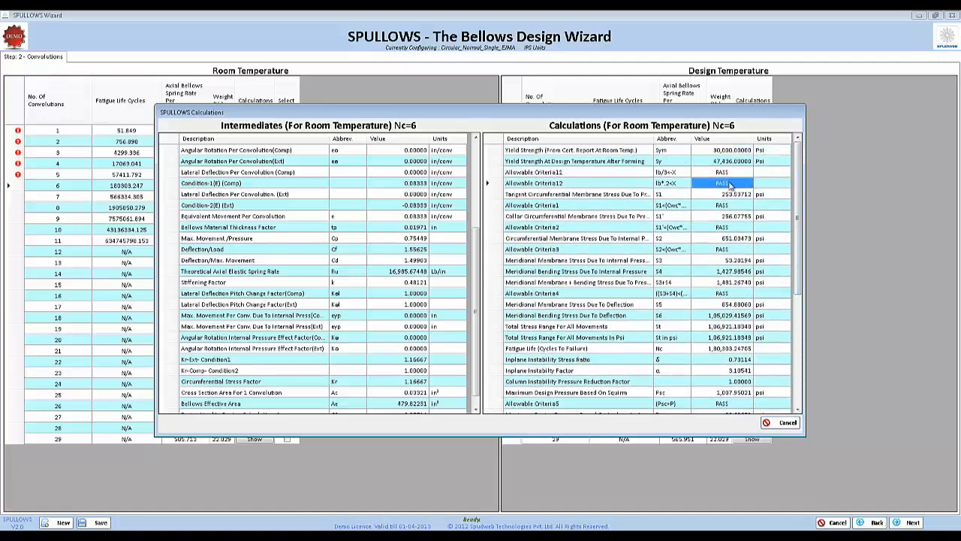
left_click(778, 422)
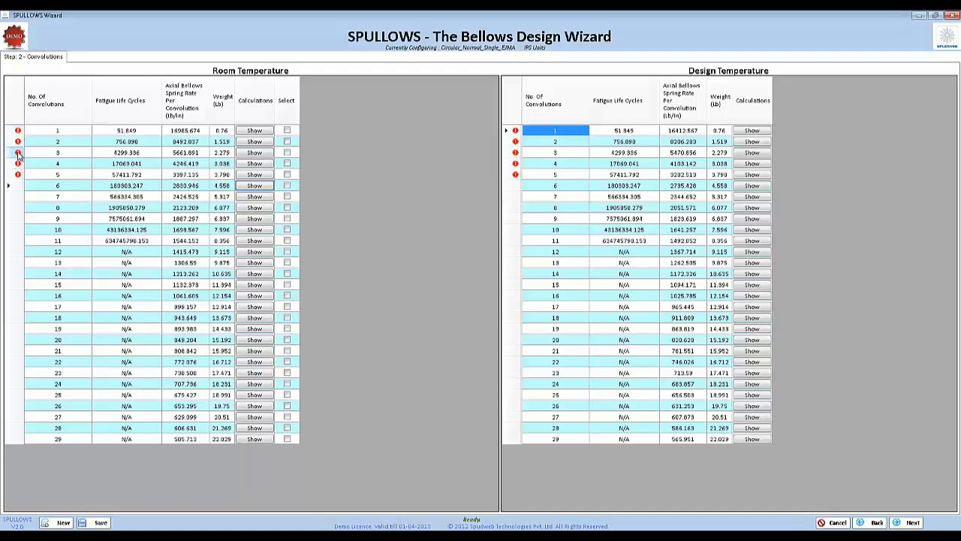
Check which allowable criterion is flagged for the 3-convolution option at room temperature and dismiss the message
mouse_move(18, 154)
mouse_move(18, 175)
left_click(18, 153)
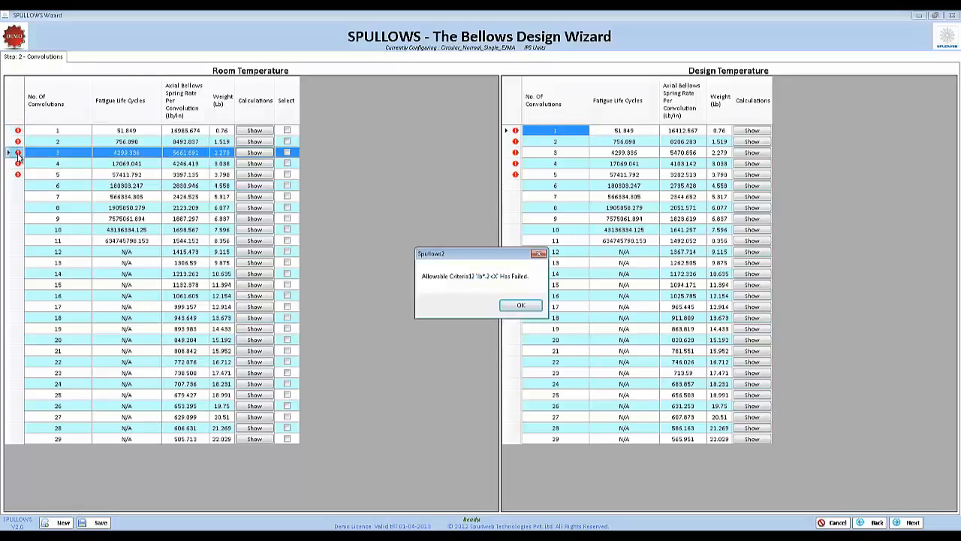
left_click(520, 307)
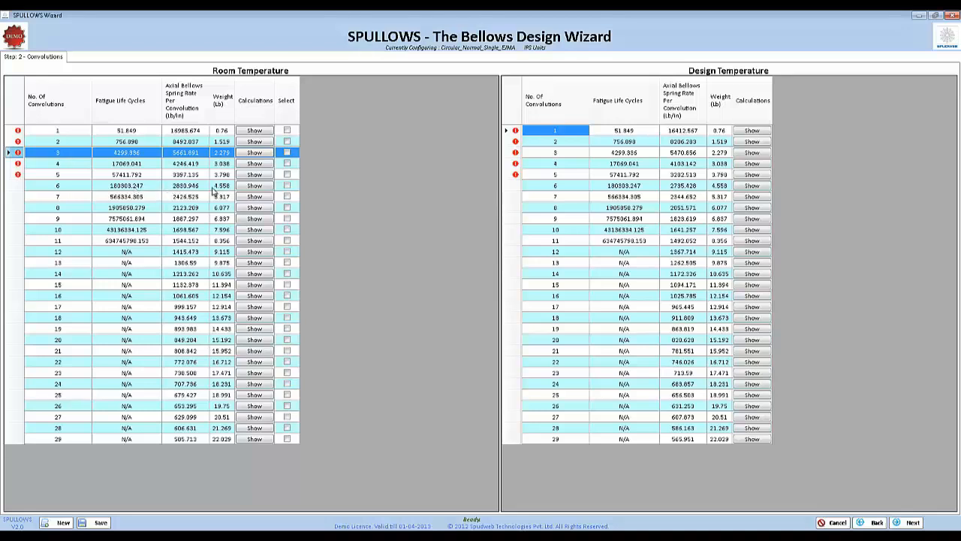
Select the 6-convolution option for the bellows and proceed to the Hardware stage
left_click(287, 186)
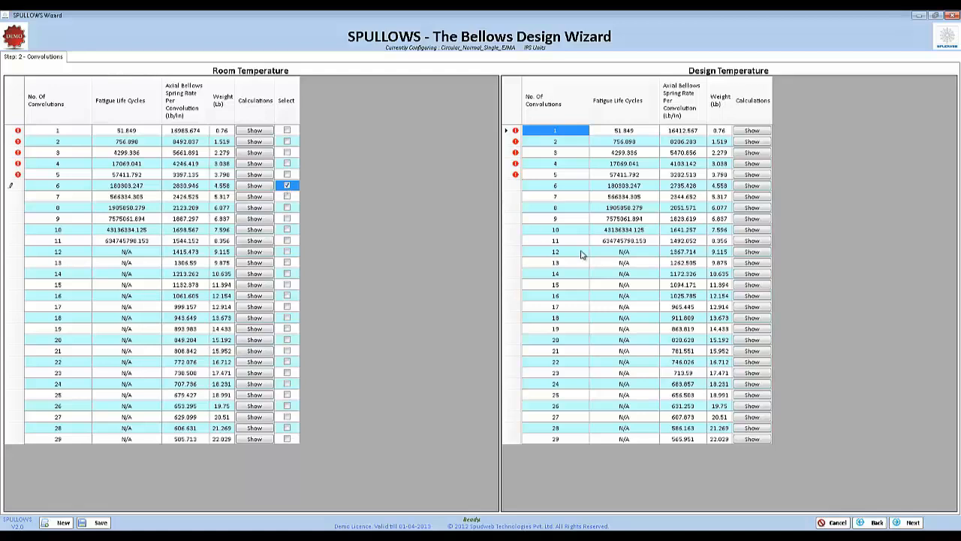
left_click(913, 522)
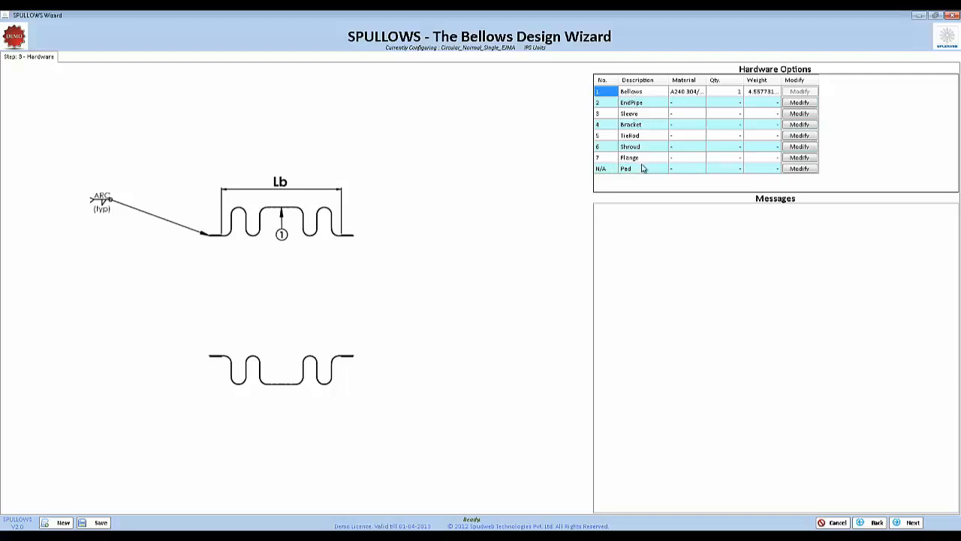
Add end pipes to the bellows in A240 304 L/SS 304L and apply the hardware option
left_click(797, 103)
left_click(488, 241)
left_click(485, 250)
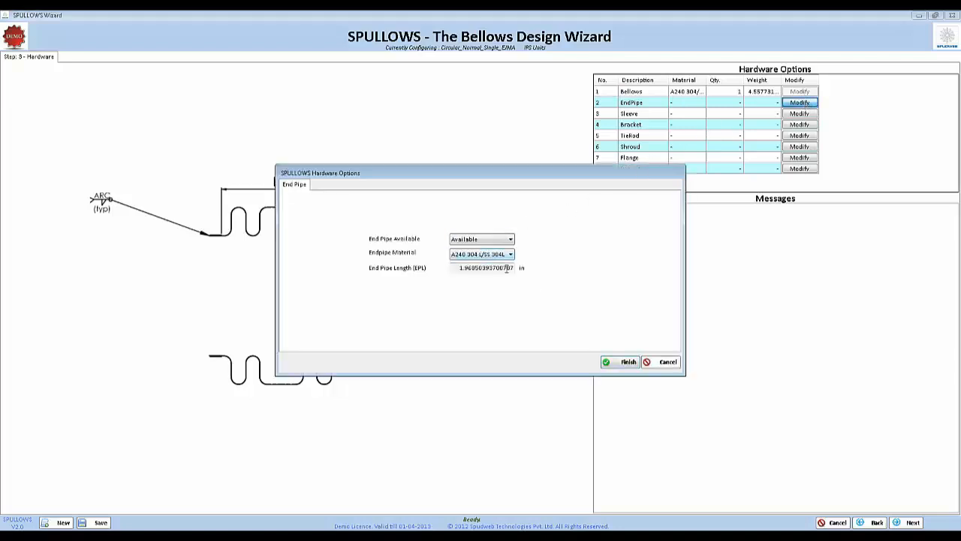
left_click(626, 363)
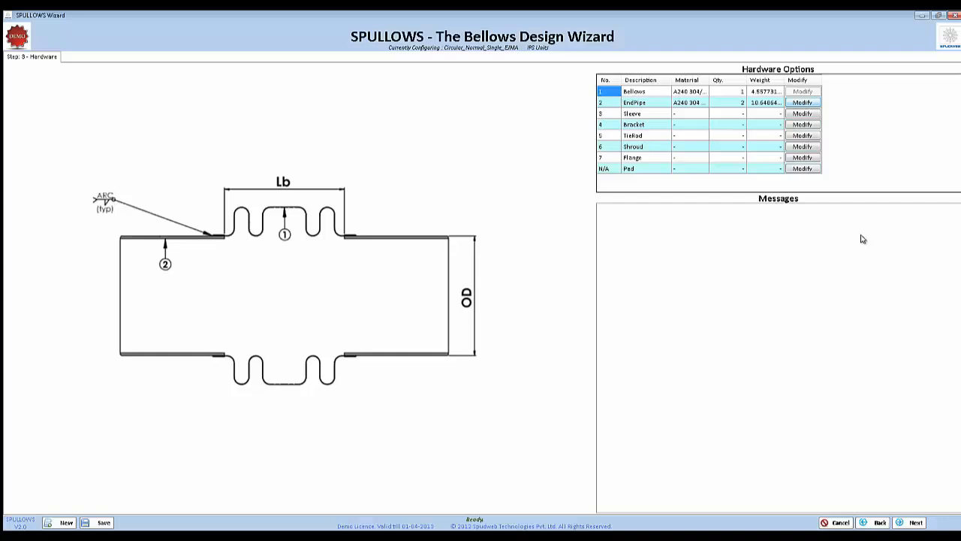
Make the bracket, pad and tie rod available, with the bracket positioned on the pipe, and apply the options
left_click(799, 136)
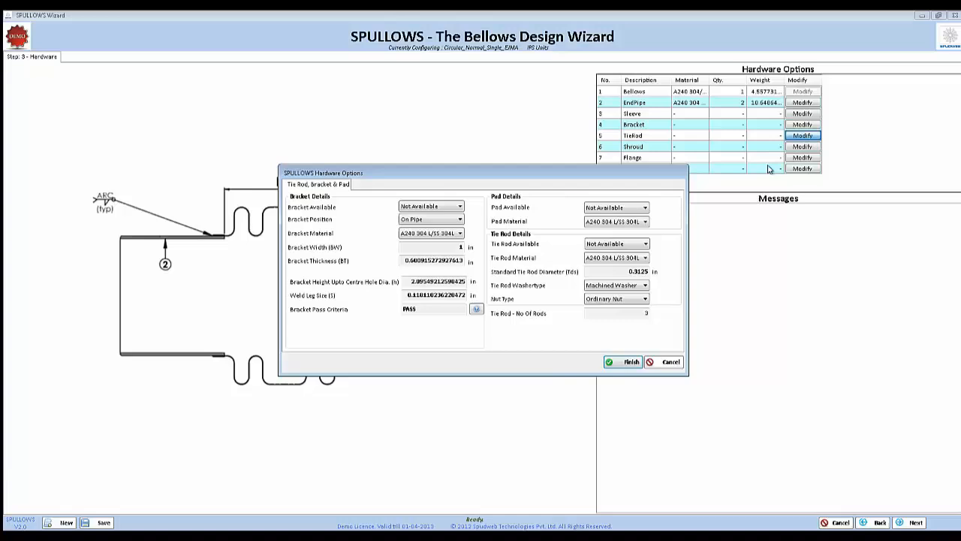
double_click(462, 247)
left_click(432, 213)
left_click(430, 218)
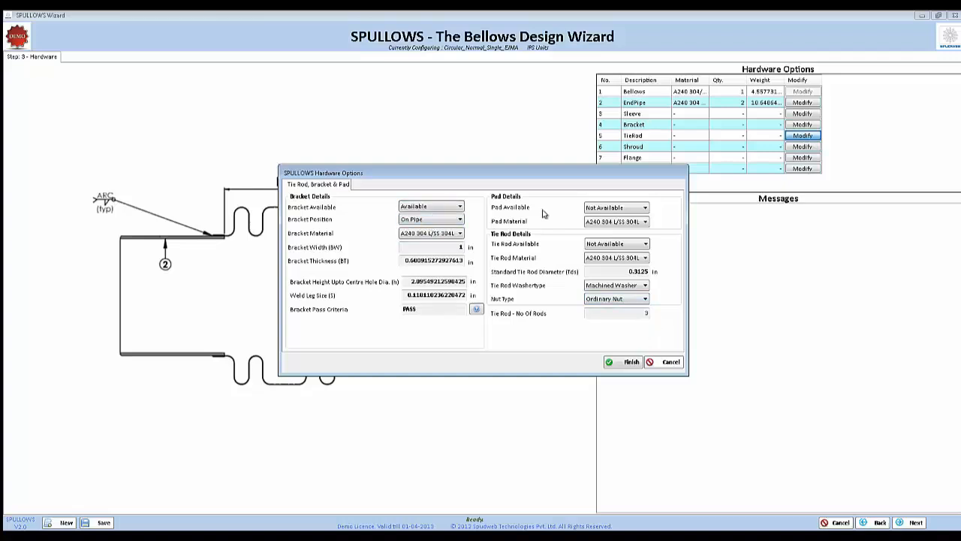
left_click(597, 210)
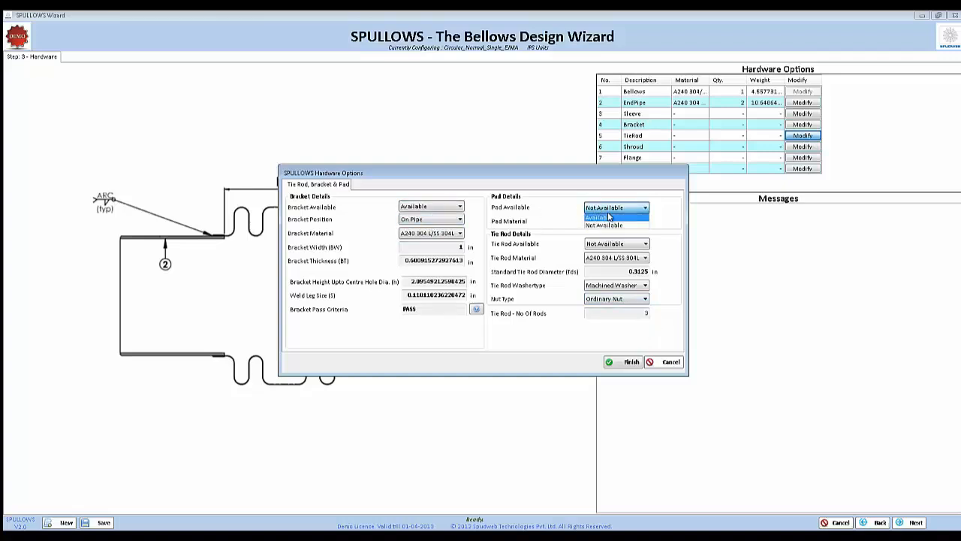
left_click(609, 219)
left_click(612, 243)
left_click(607, 253)
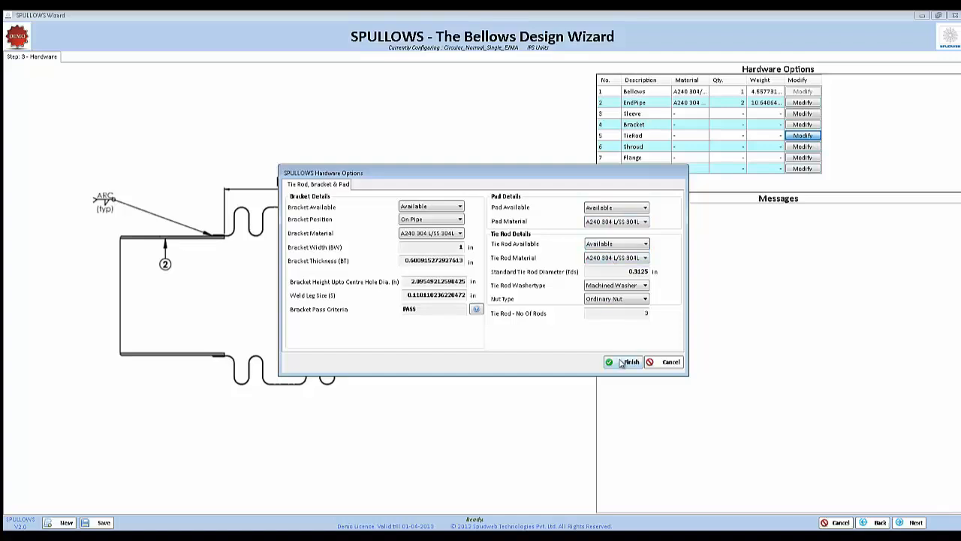
left_click(628, 362)
Choose the DIN Standard and the Pipe End fixture for the flange and apply the settings
left_click(799, 157)
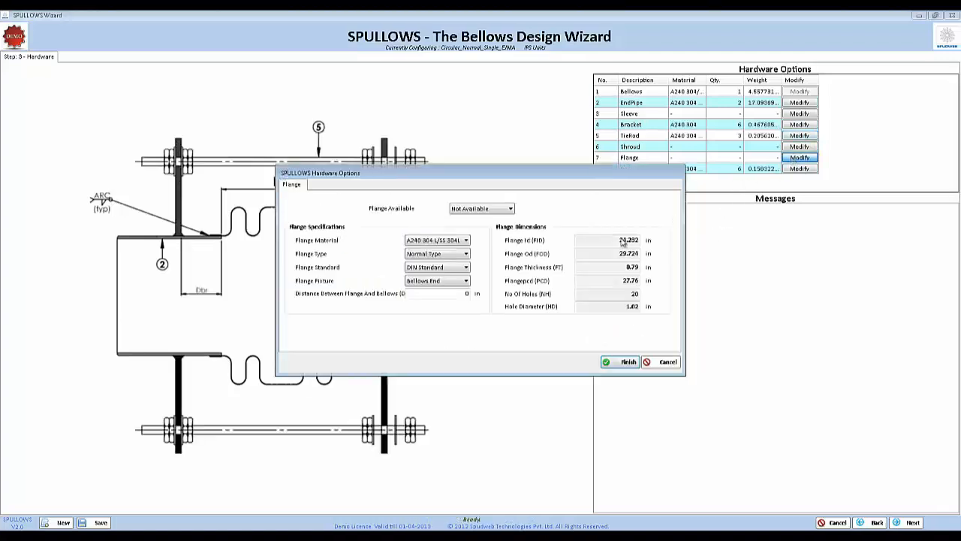
left_click(439, 267)
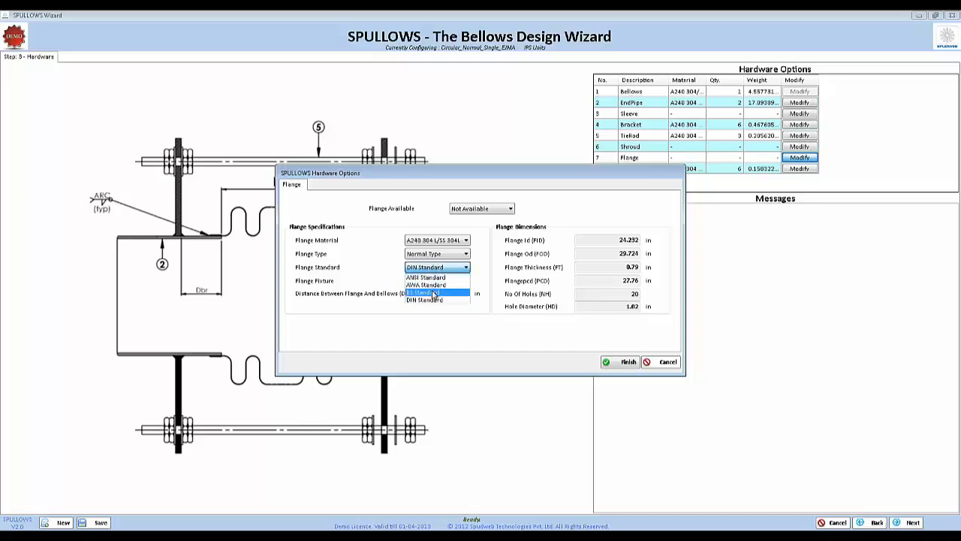
left_click(434, 299)
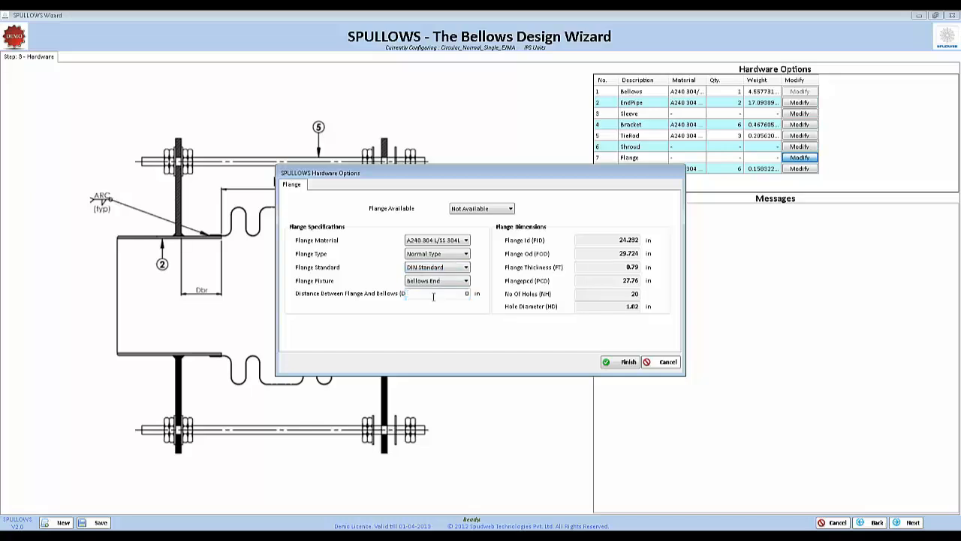
left_click(436, 280)
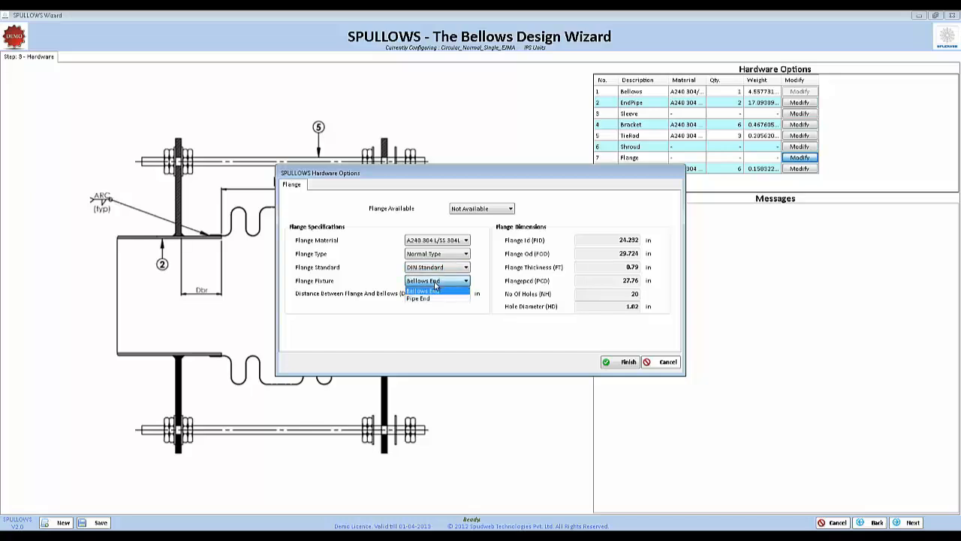
left_click(434, 299)
left_click(628, 362)
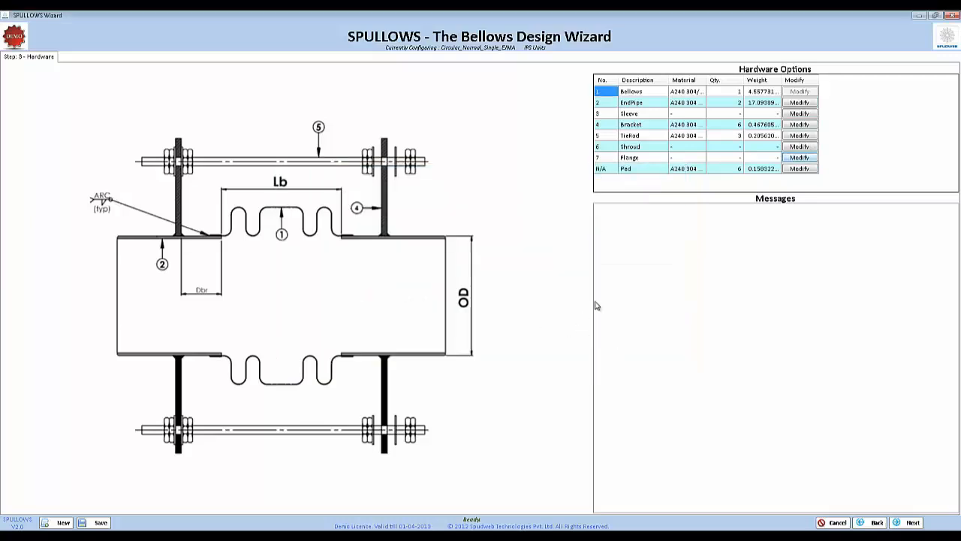
Make the flange available with a Bellows End fixture, apply it and check the design message
left_click(800, 158)
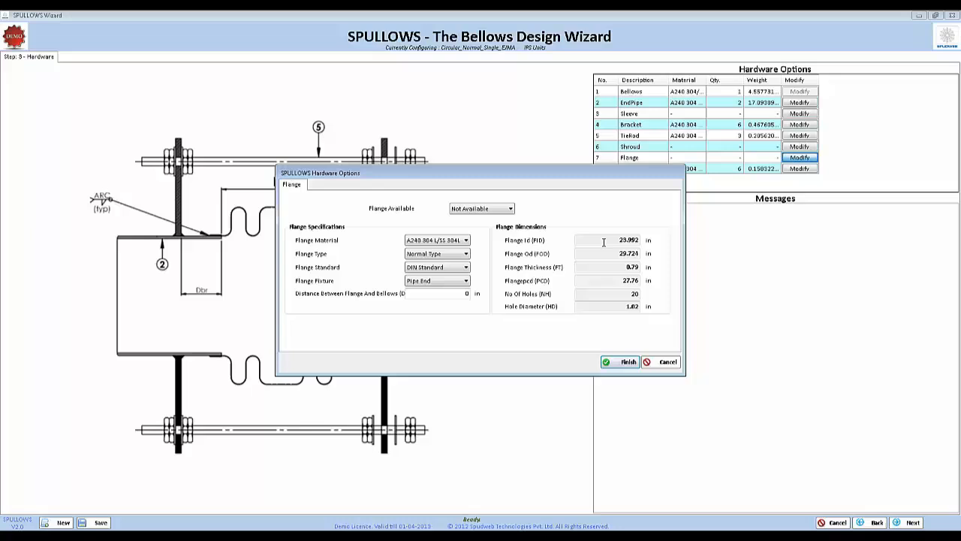
left_click(493, 210)
left_click(489, 218)
left_click(456, 283)
left_click(451, 290)
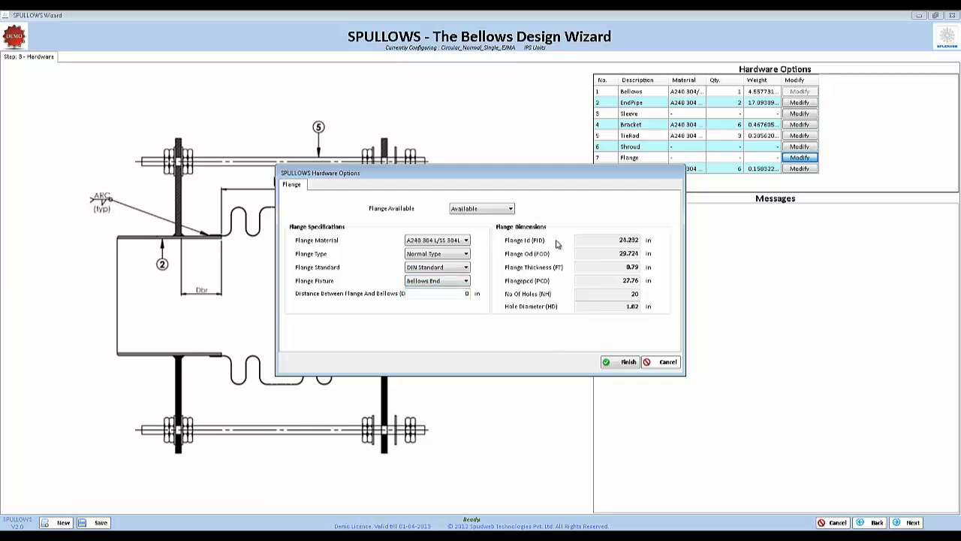
left_click(624, 362)
left_click(609, 210)
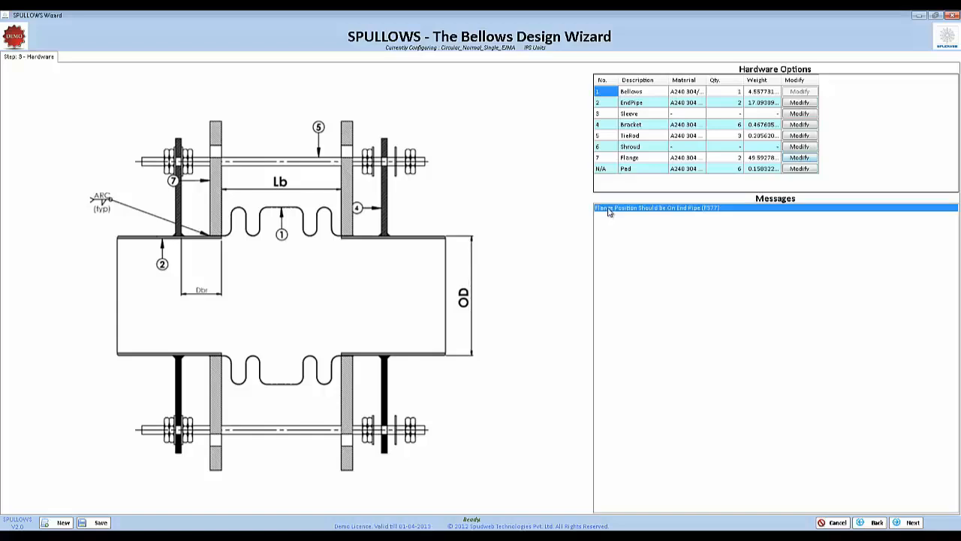
Change the flange fixture to Pipe End, apply it and check the design message
left_click(798, 158)
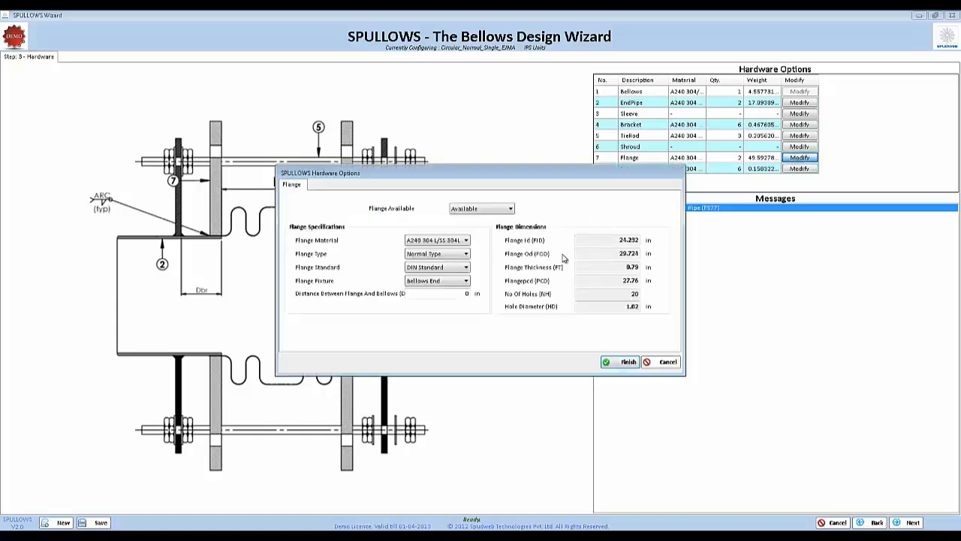
left_click(437, 281)
left_click(428, 297)
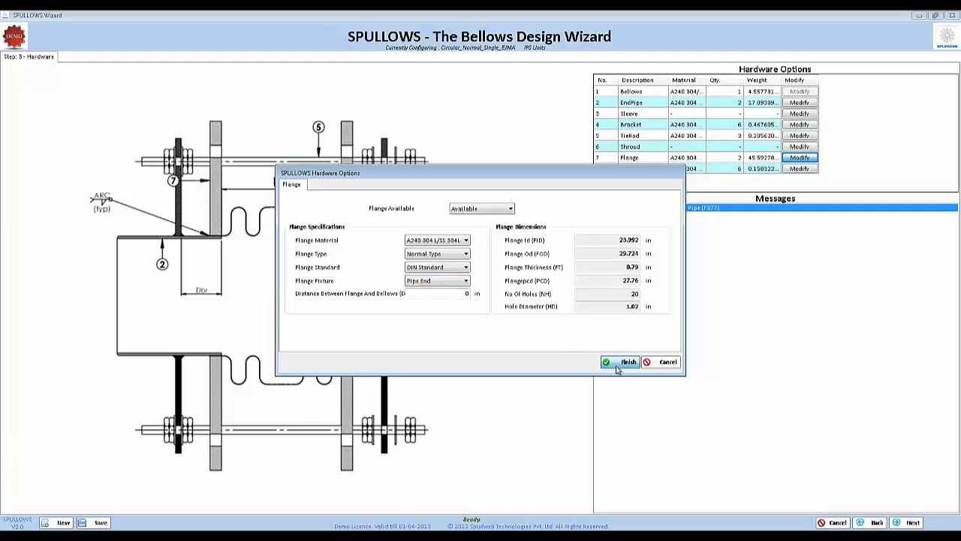
left_click(625, 361)
left_click(646, 208)
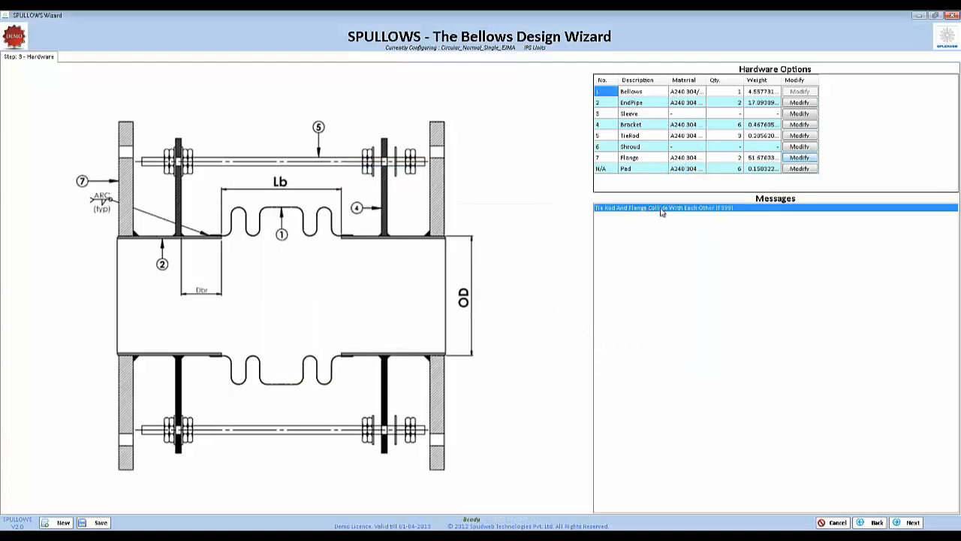
Override the calculated end pipe length with a custom value, apply it and proceed to the Output stage
left_click(800, 103)
right_click(469, 267)
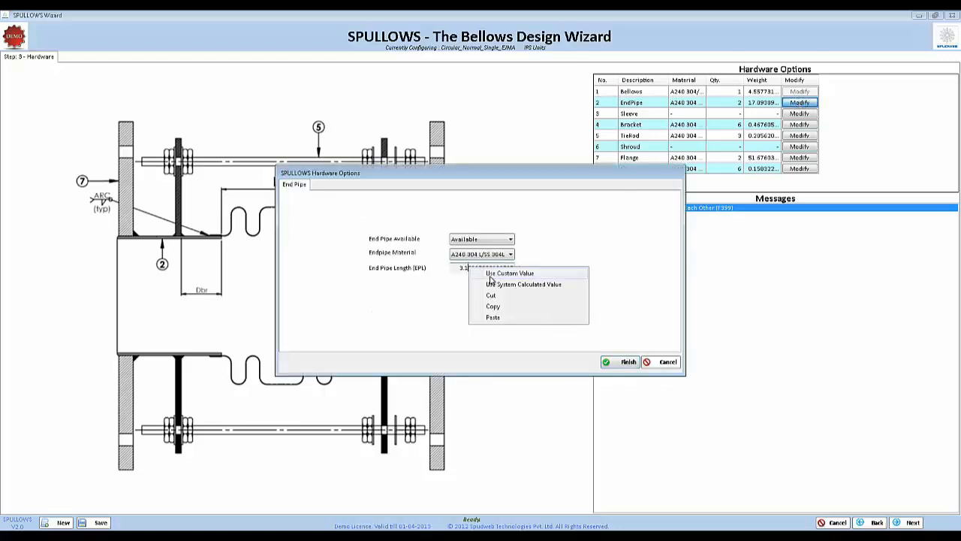
left_click(490, 280)
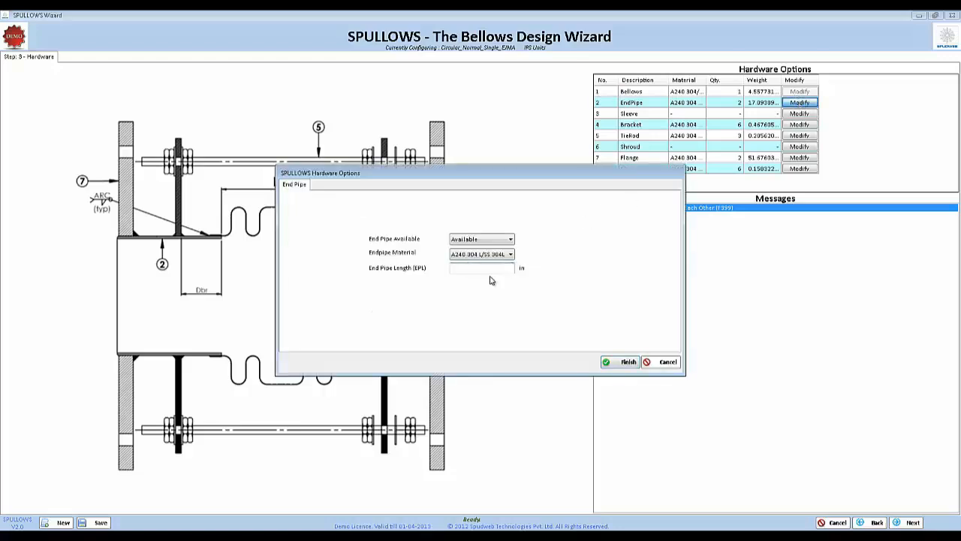
left_click(625, 361)
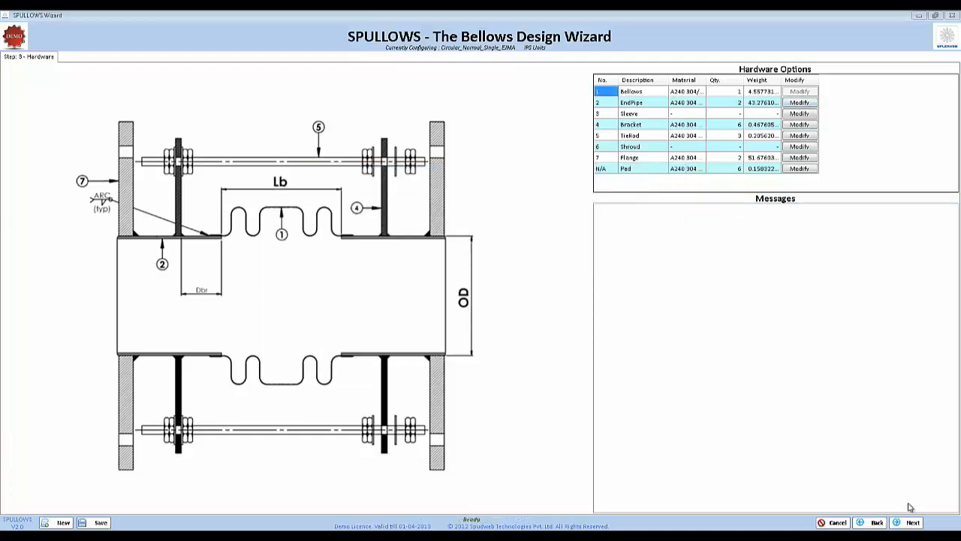
left_click(912, 521)
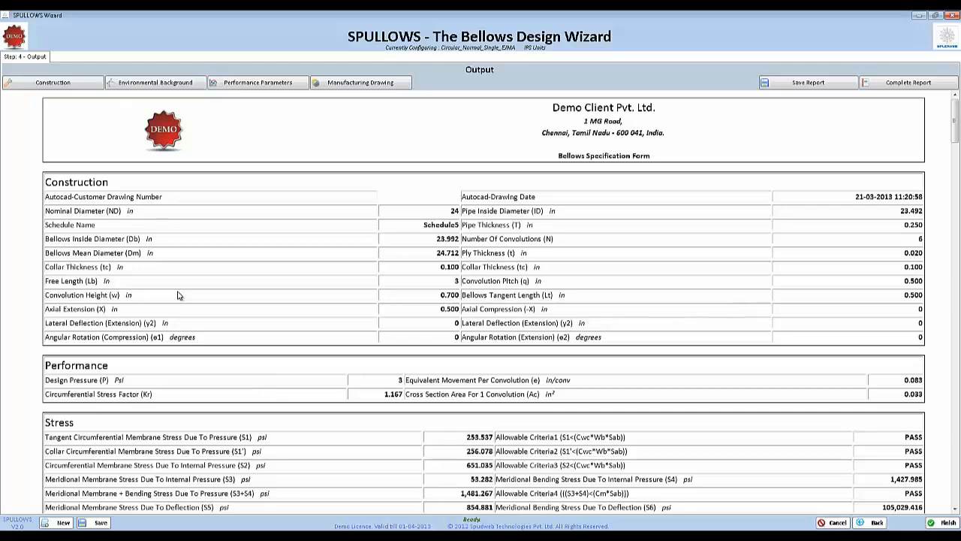
Examine the construction, performance and stress sections of the bellows specification form
scroll(258, 221, "down", 3)
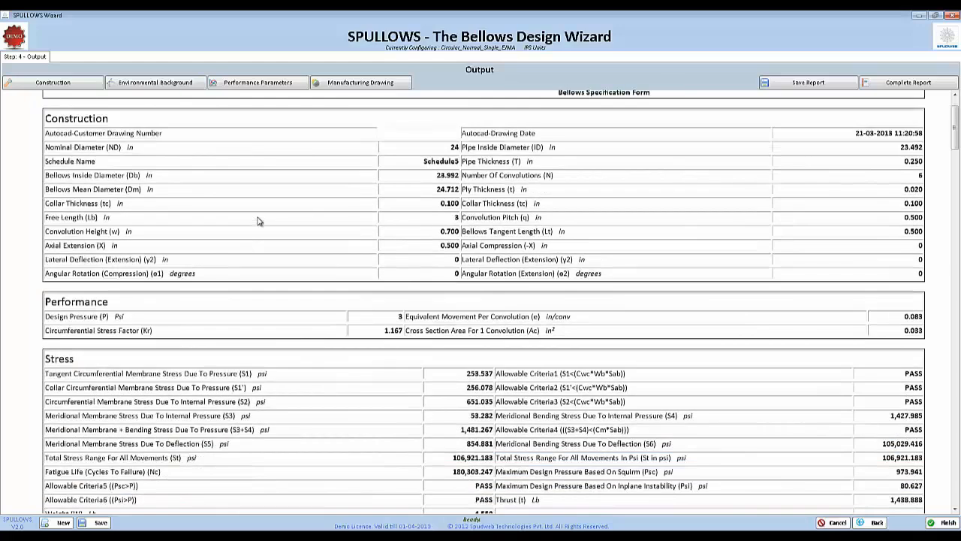
scroll(257, 221, "up", 3)
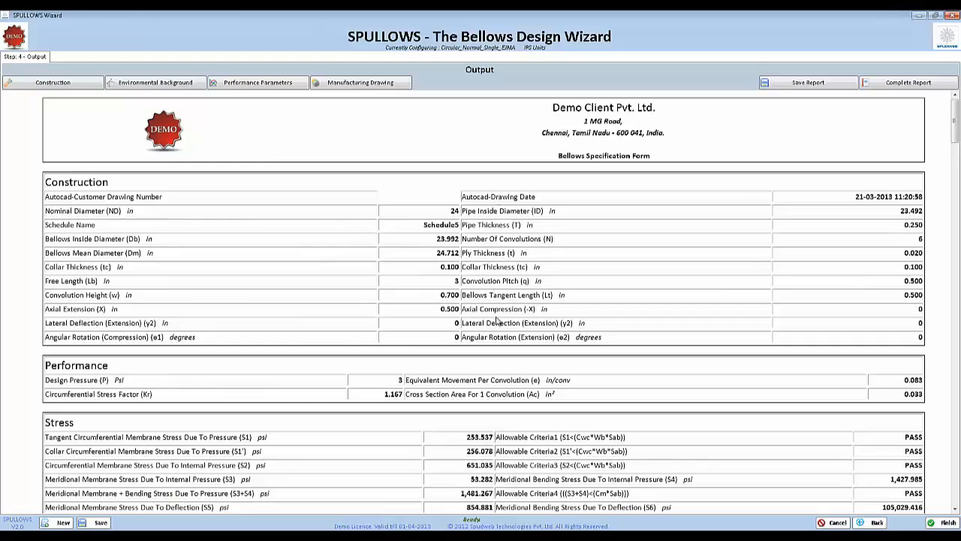
scroll(304, 293, "down", 6)
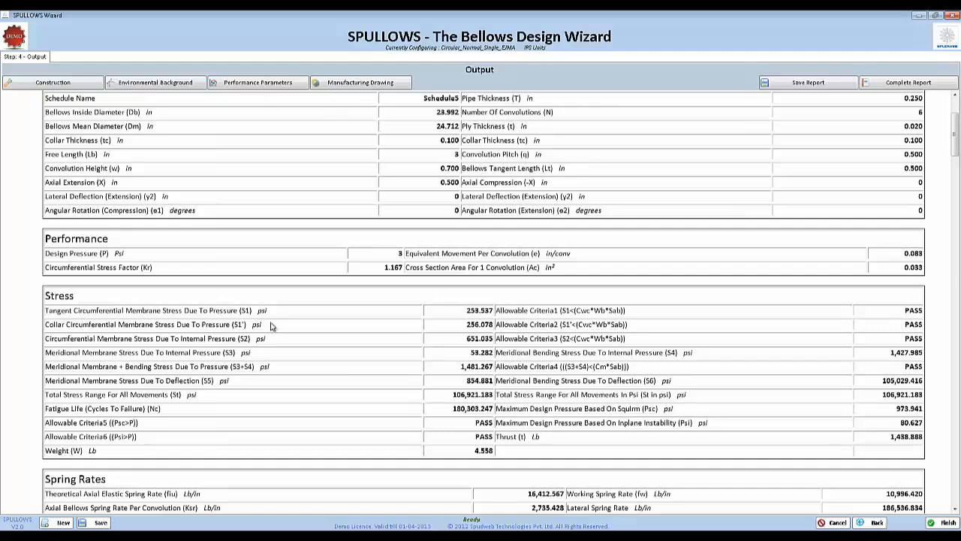
scroll(402, 346, "down", 3)
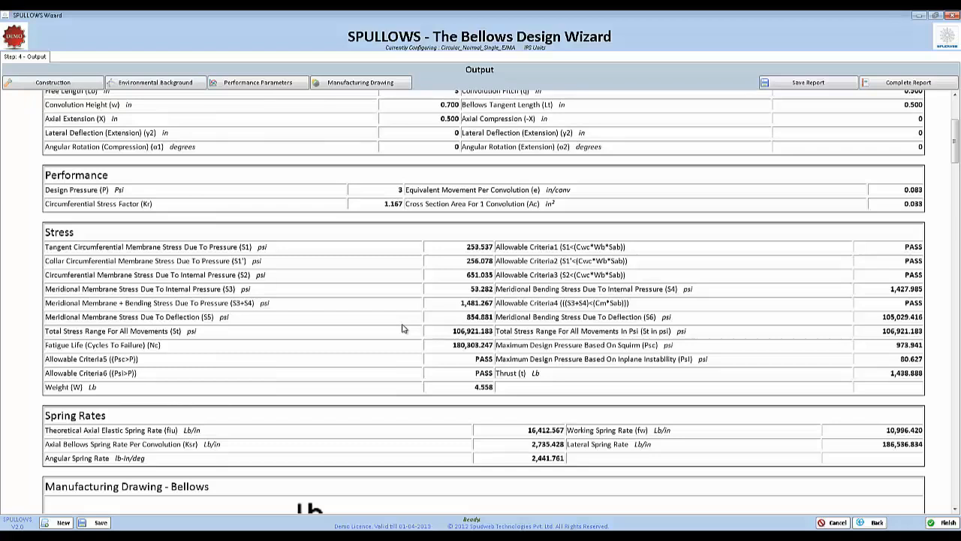
left_click(811, 83)
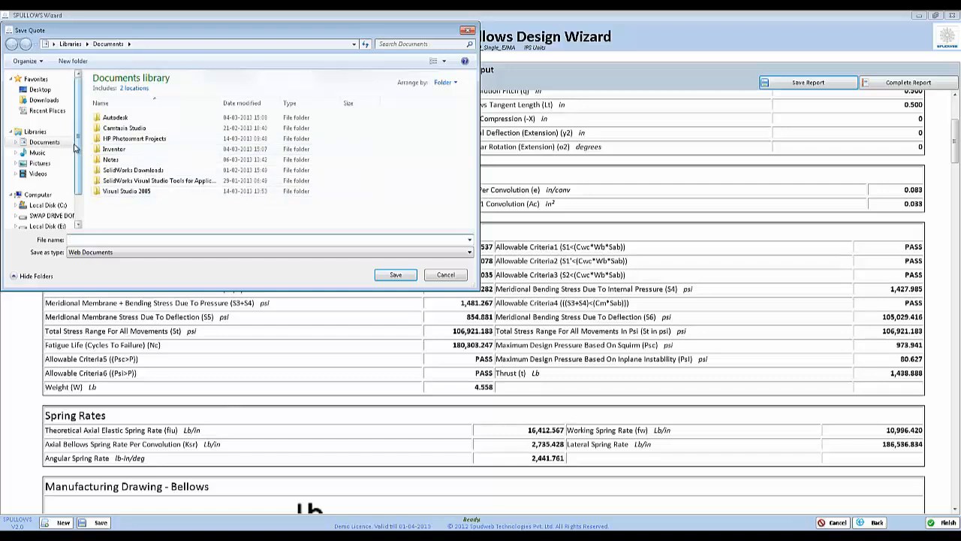
left_click(40, 89)
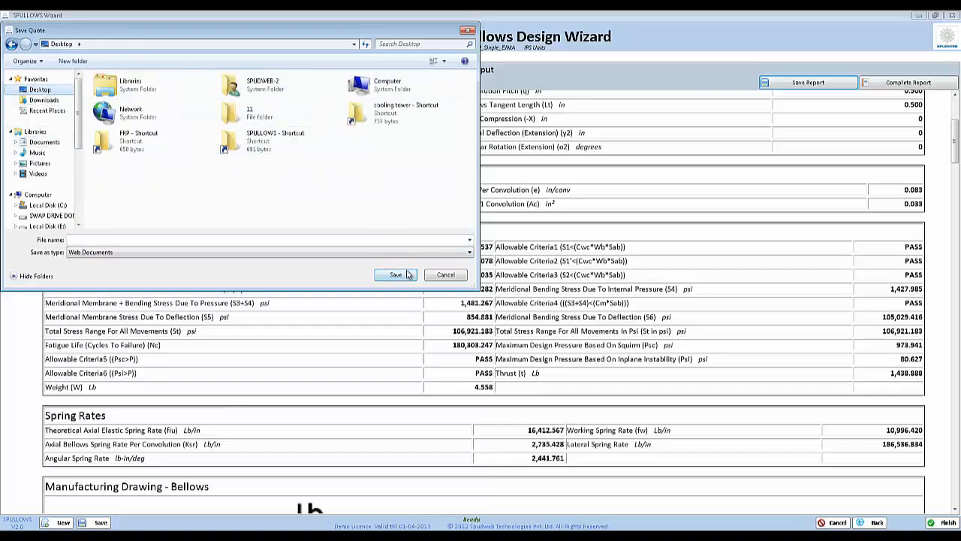
left_click(445, 275)
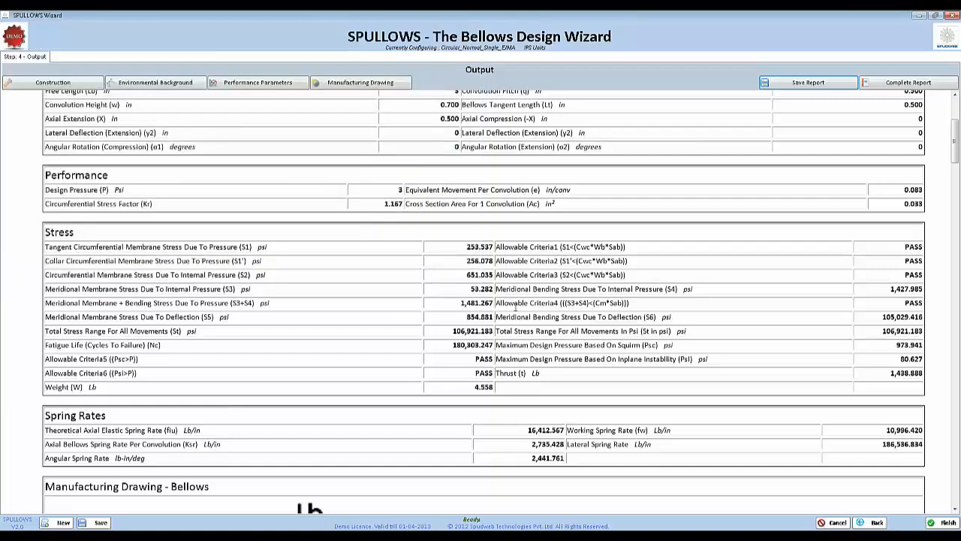
Examine the spring rates and the manufacturing drawings of the bellows, end pipe, bracket and tie rod, including thread lengths
scroll(509, 308, "down", 10)
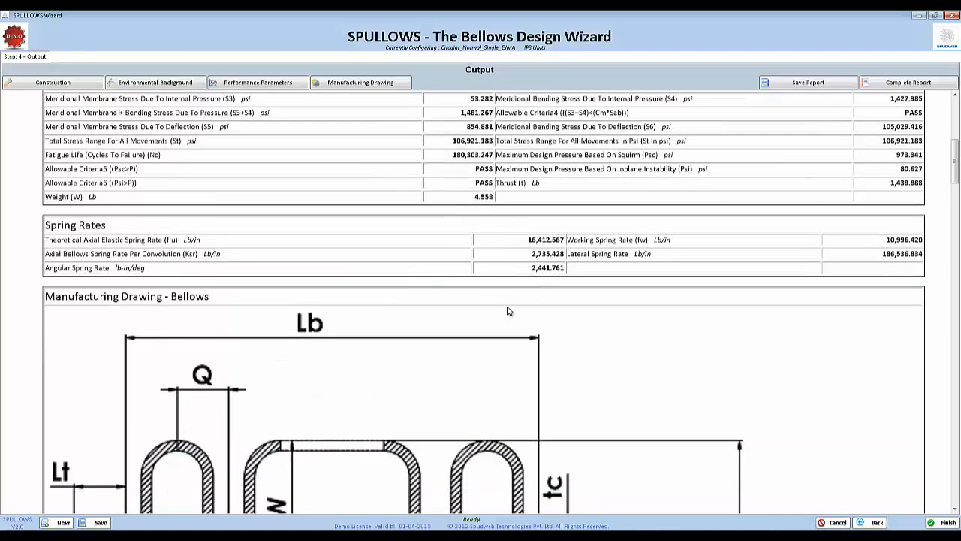
scroll(508, 311, "down", 10)
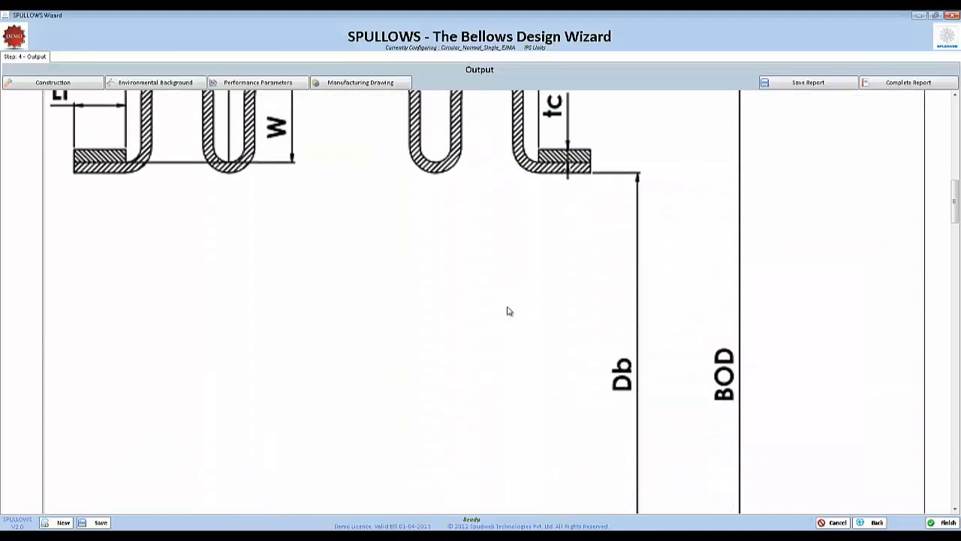
scroll(509, 310, "down", 10)
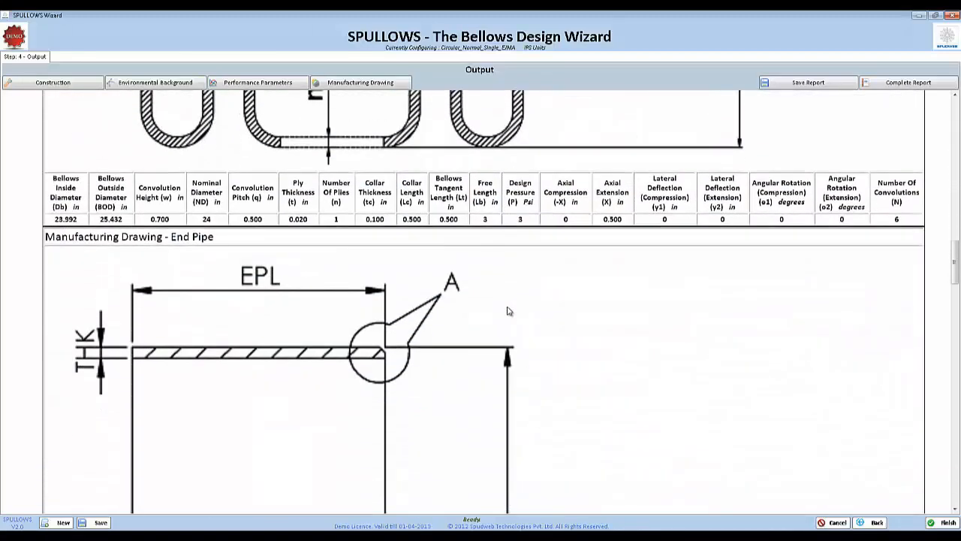
scroll(508, 310, "down", 4)
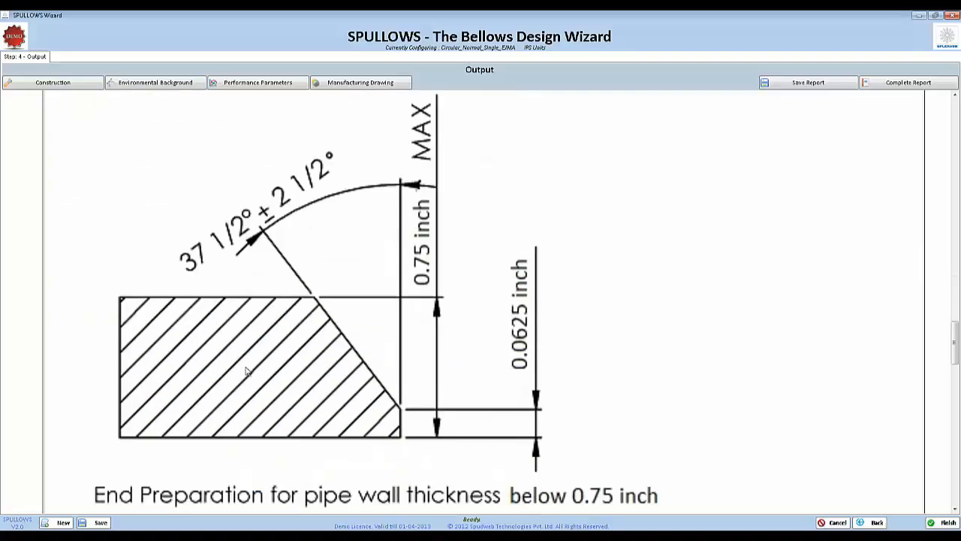
scroll(236, 369, "down", 6)
scroll(236, 369, "down", 4)
scroll(268, 268, "up", 3)
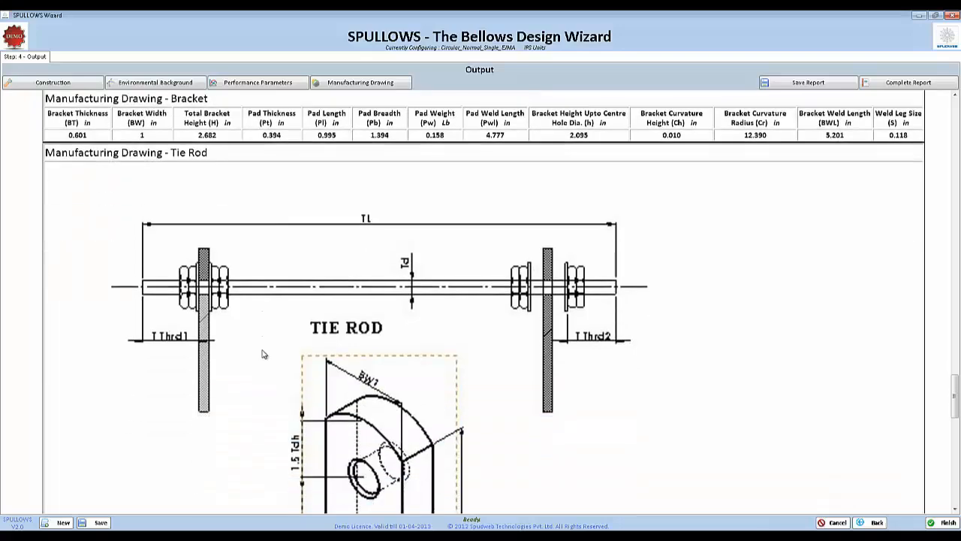
scroll(263, 354, "down", 3)
scroll(263, 355, "down", 10)
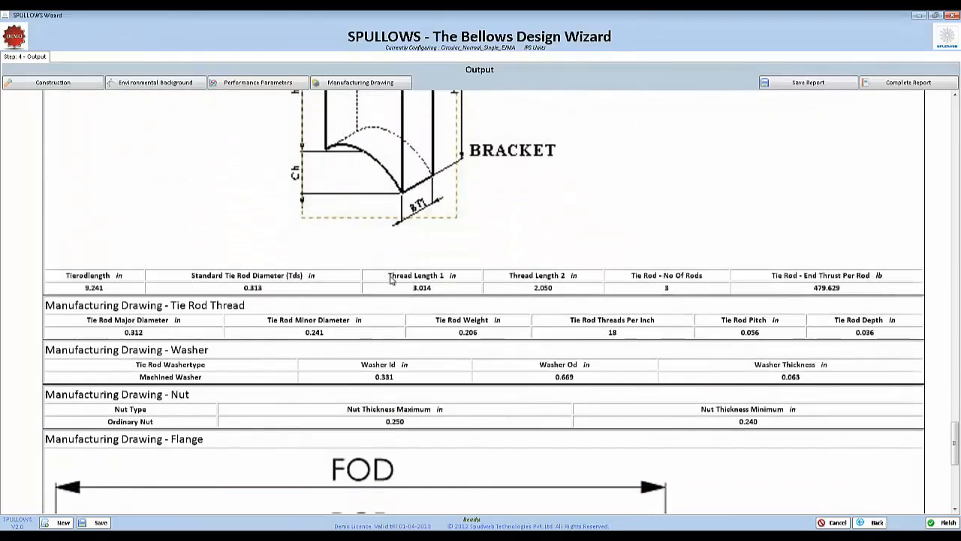
left_click_drag(389, 275, 574, 276)
left_click(568, 293)
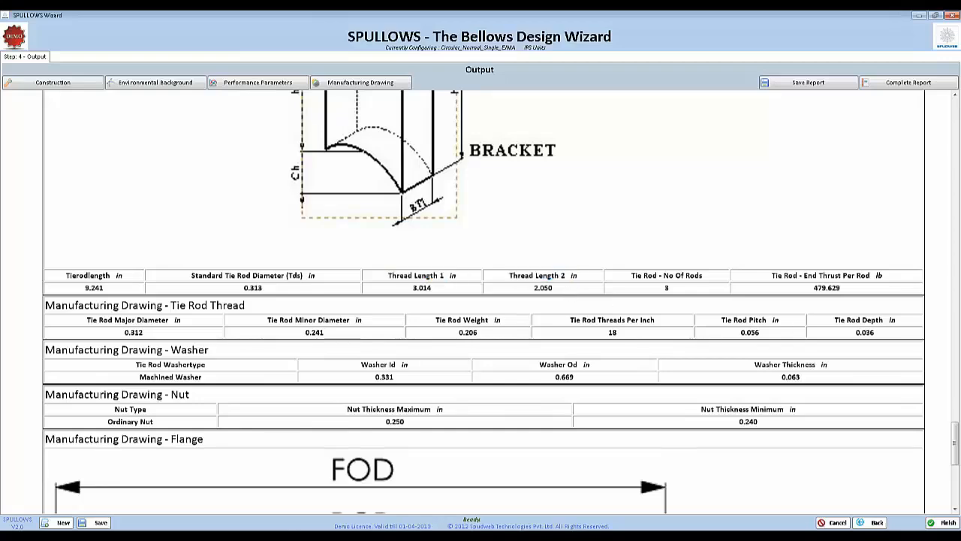
Finish the bellows design by exporting it to an AutoCAD drawing without PDF
scroll(605, 390, "down", 8)
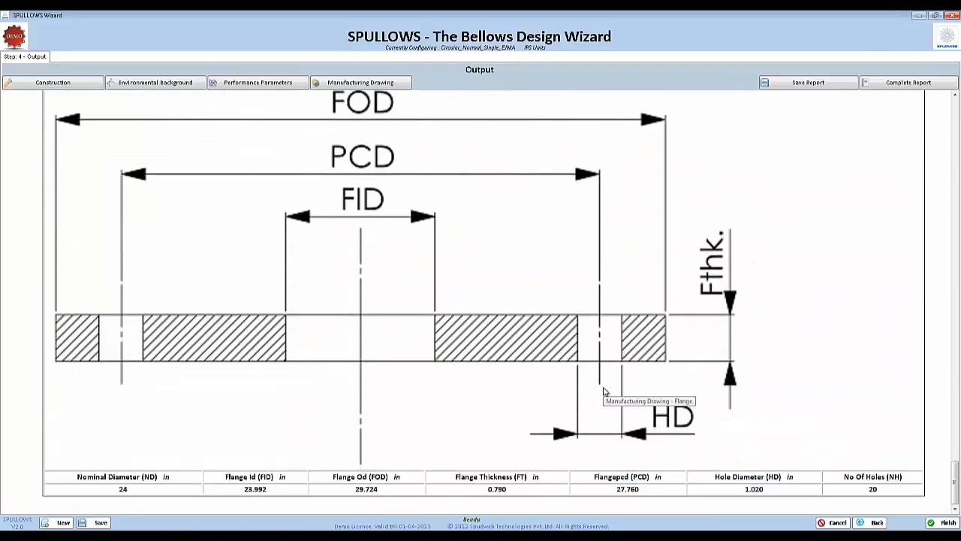
left_click(945, 524)
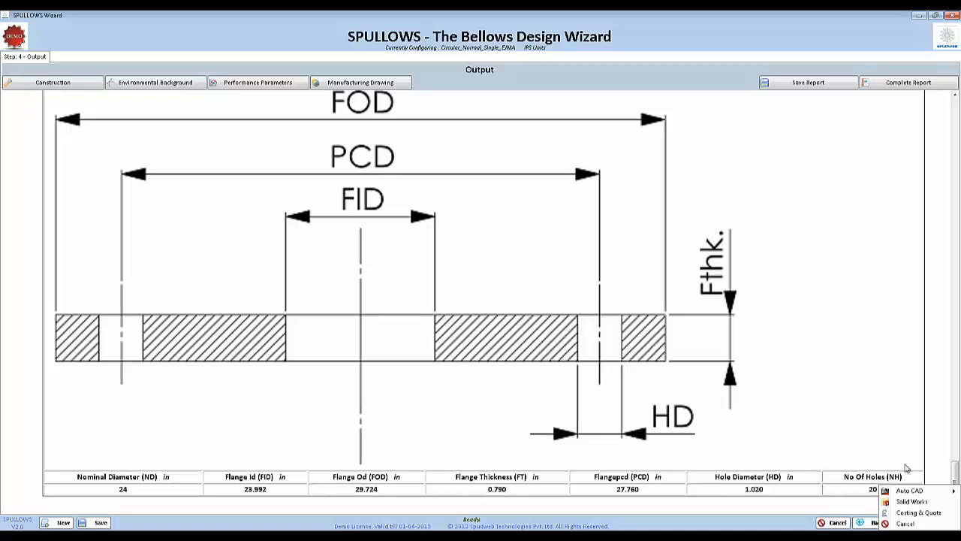
left_click(898, 430)
left_click(933, 522)
mouse_move(905, 491)
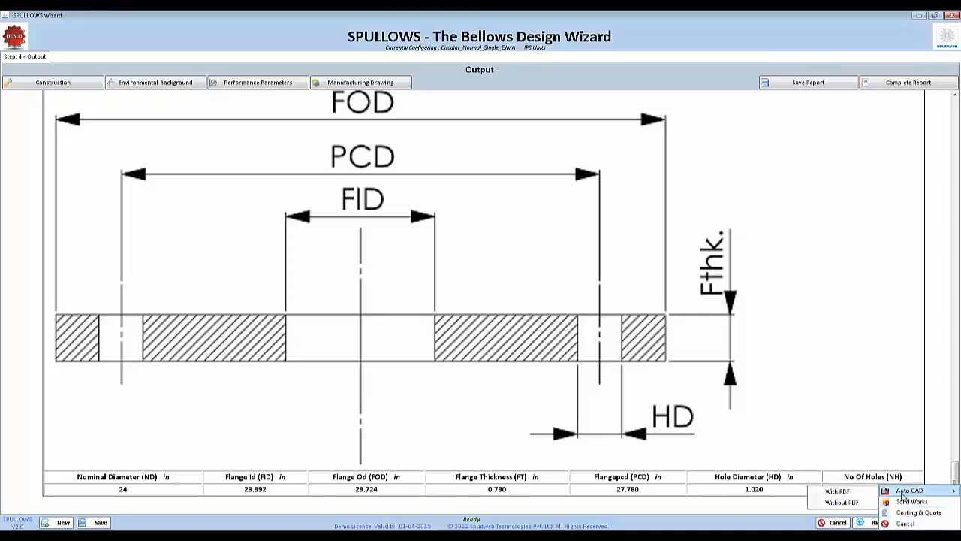
left_click(841, 503)
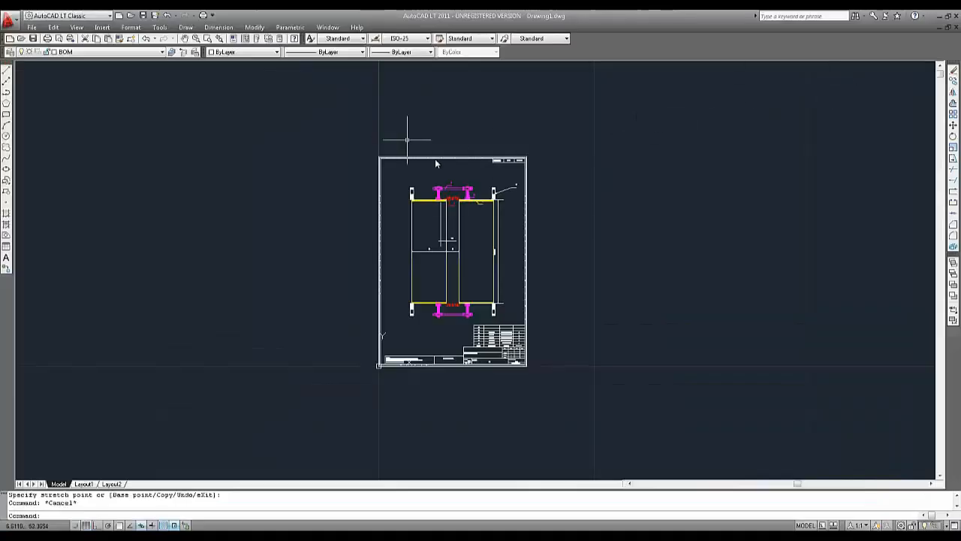
Examine the generated AutoCAD drawing of the bellows assembly, including its flanges, tie rods, dimensions and parts table
scroll(439, 161, "up", 5)
scroll(464, 177, "down", 7)
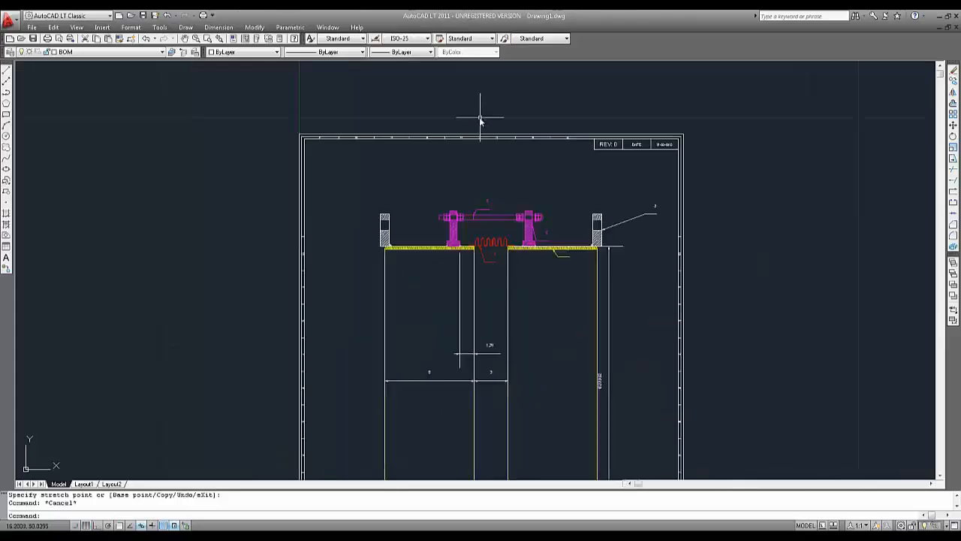
scroll(473, 120, "up", 4)
mouse_move(521, 170)
middle_mouse_down()
mouse_move(496, 146)
mouse_move(488, 117)
middle_mouse_up()
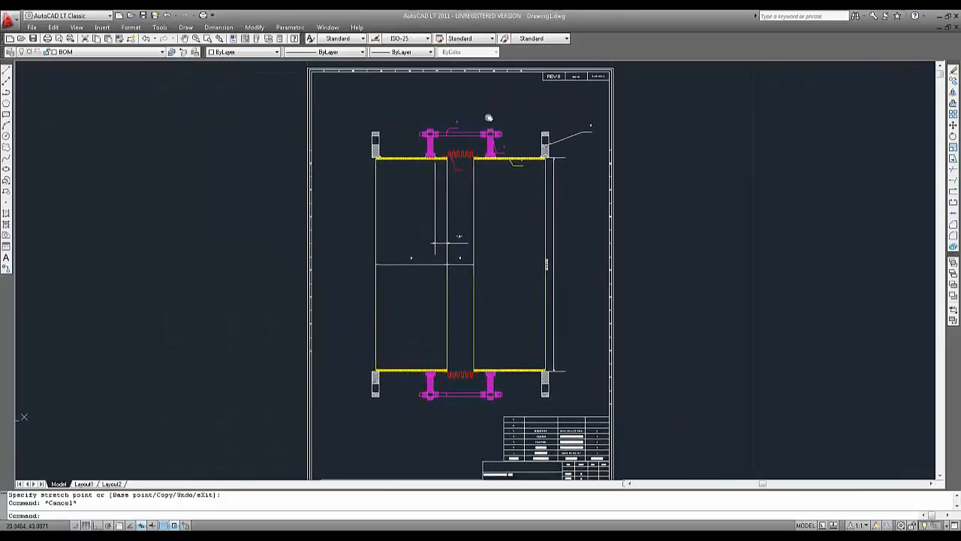
scroll(494, 126, "down", 2)
scroll(494, 128, "up", 1)
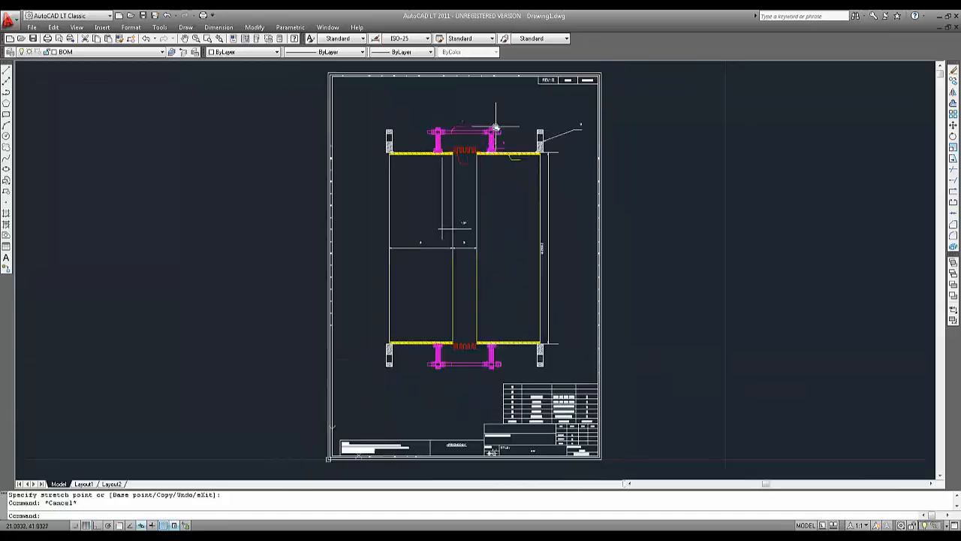
scroll(495, 128, "up", 2)
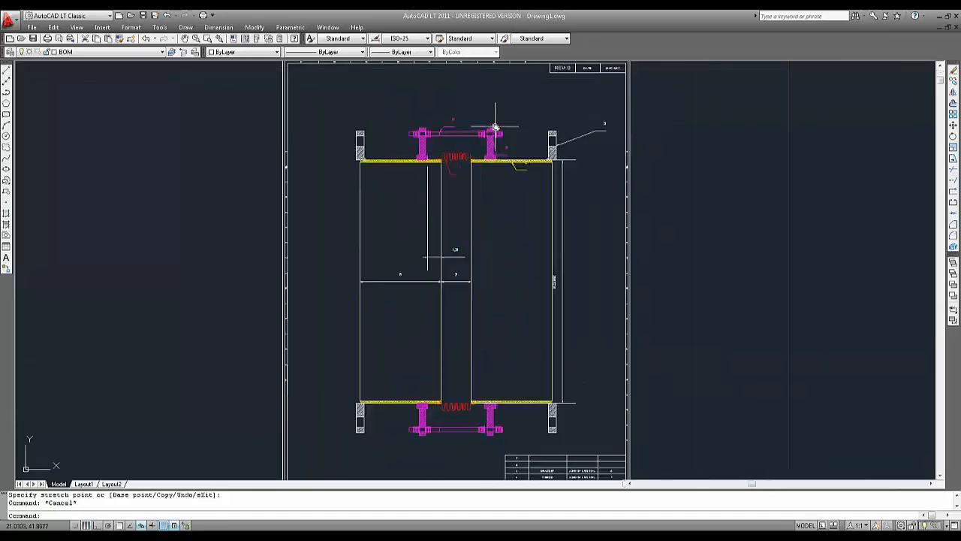
scroll(492, 120, "down", 2)
scroll(492, 120, "up", 1)
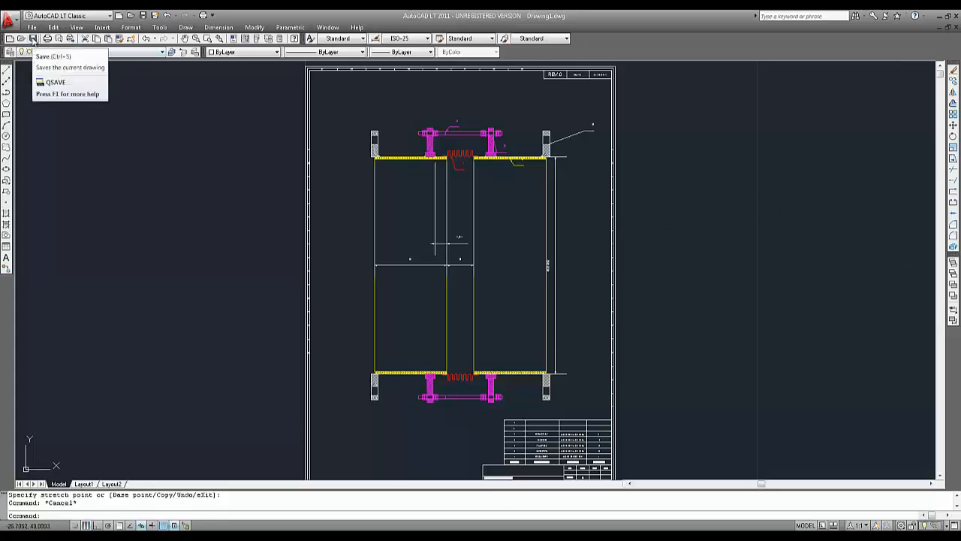
Save the generated drawing to the Desktop as Drawing1.dwg in AutoCAD LT 2010 format
left_click(33, 39)
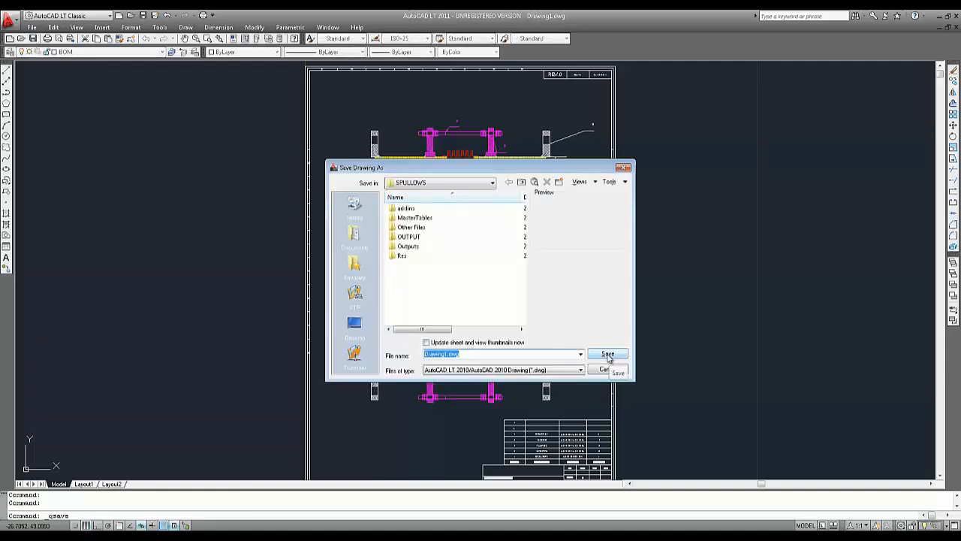
left_click(351, 323)
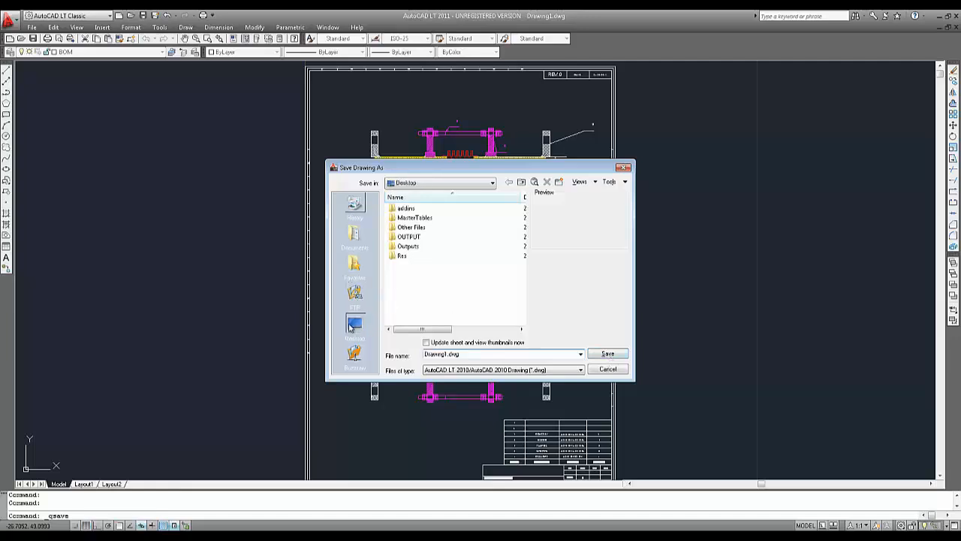
left_click(608, 353)
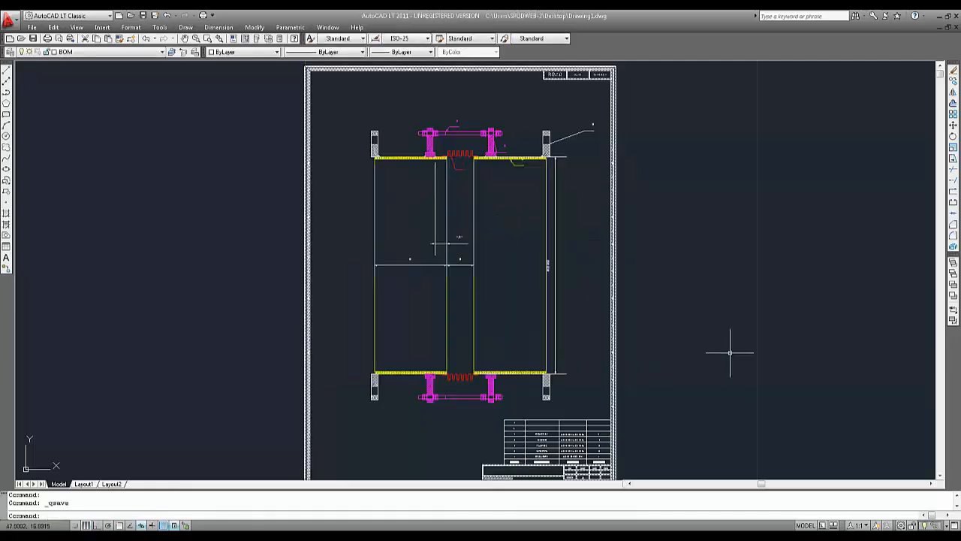
Return to the SPULLOWS wizard and generate the SolidWorks model of the bellows
left_click(939, 15)
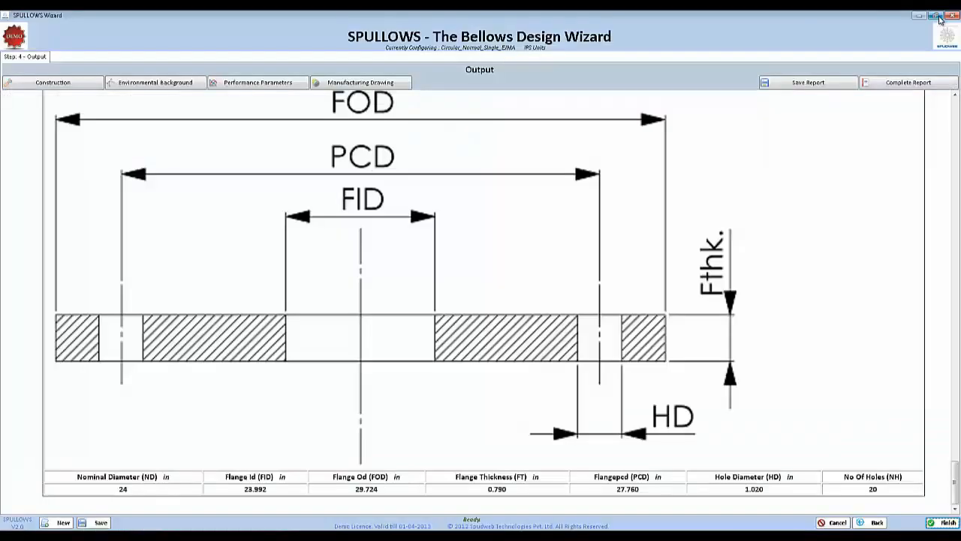
left_click(945, 522)
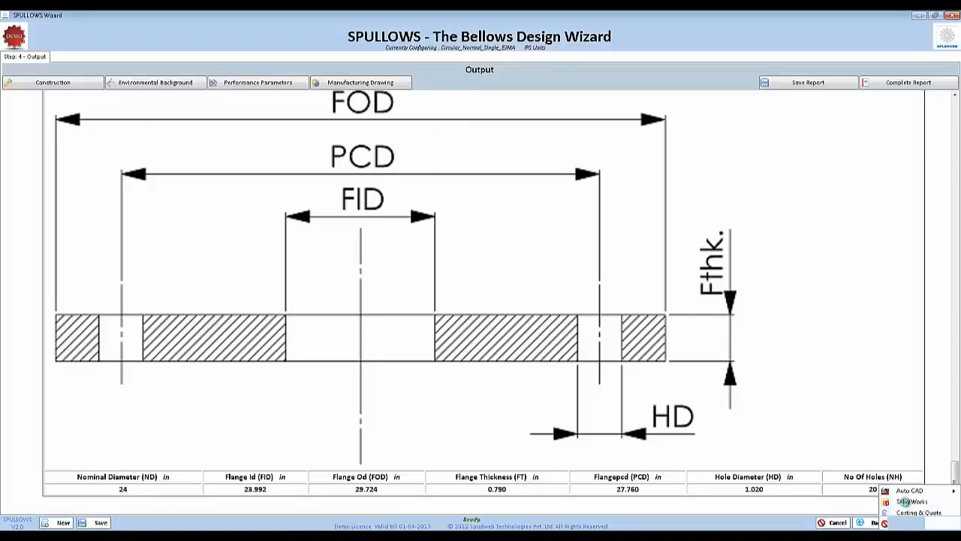
left_click(905, 501)
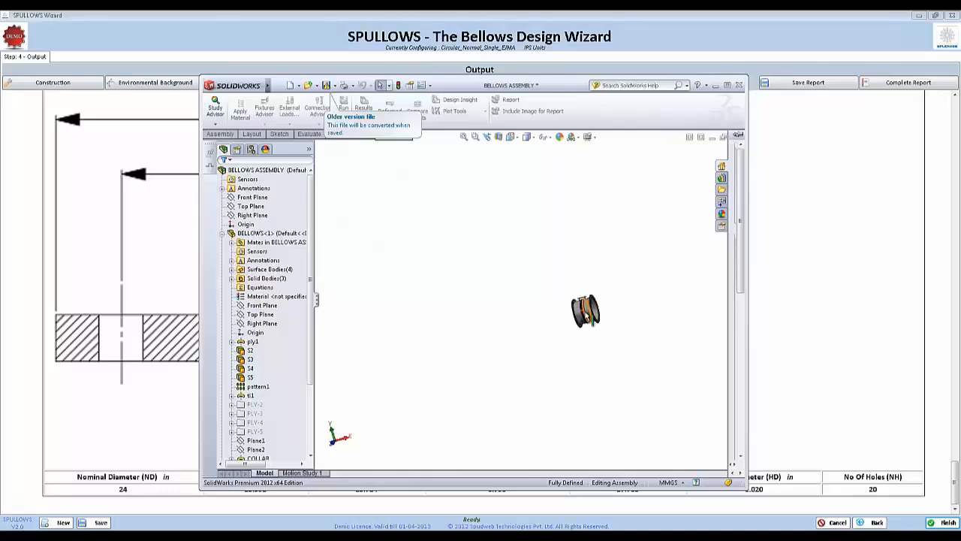
Inspect the generated bellows assembly in SolidWorks from a rotated angle and in the front and isometric views
scroll(586, 312, "down", 5)
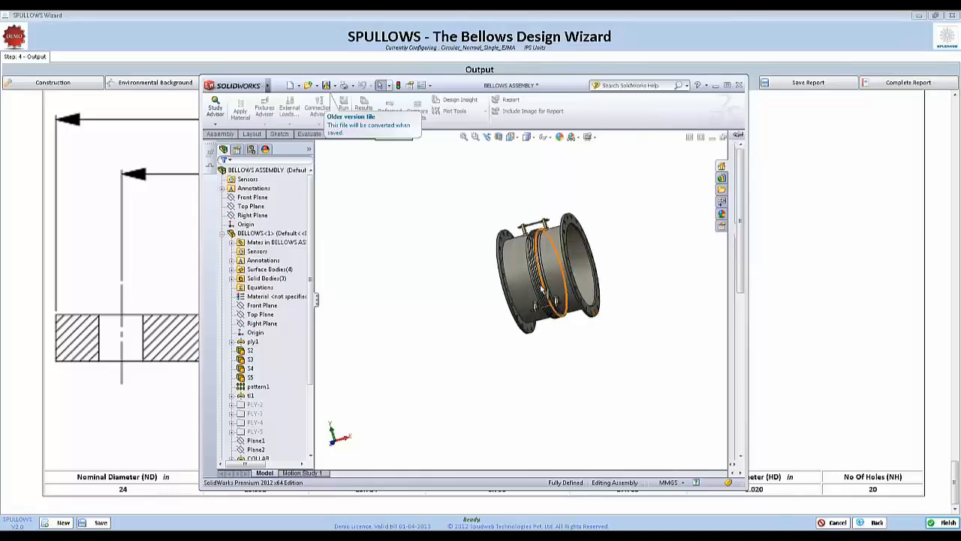
middle_click_drag(541, 290, 523, 260)
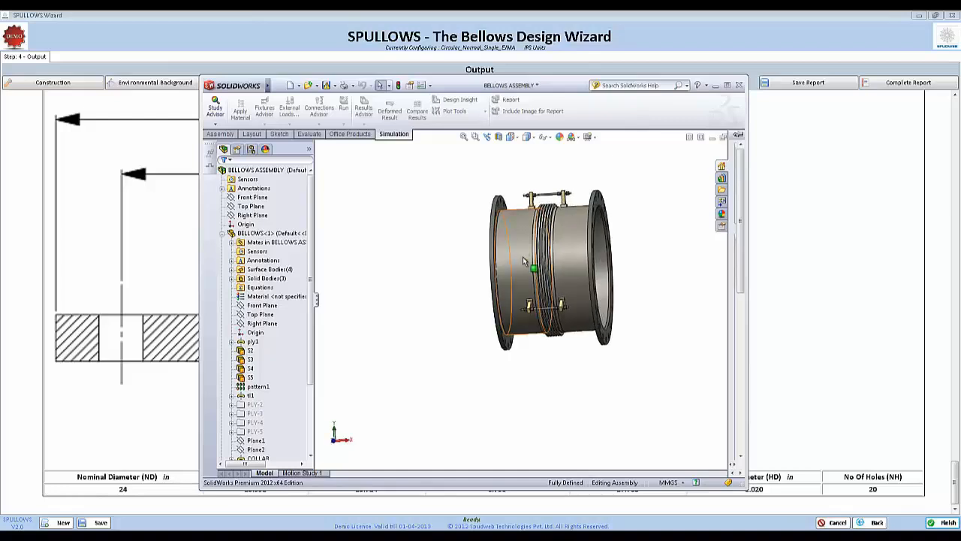
key("space")
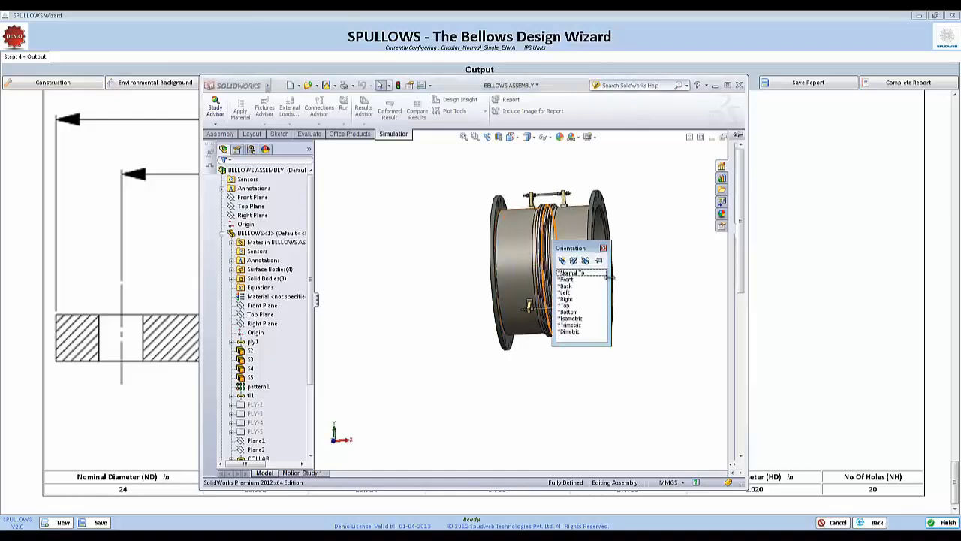
left_click(568, 279)
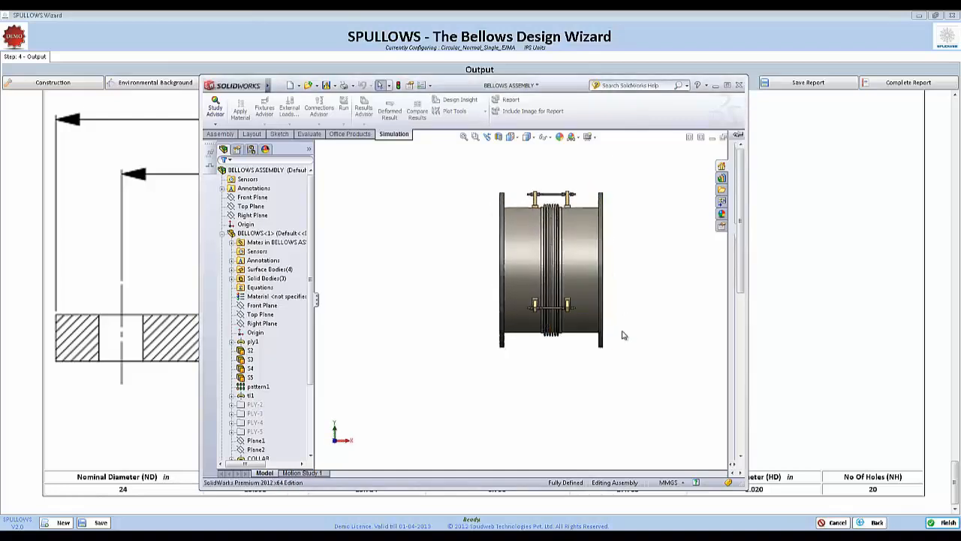
key("ctrl+7")
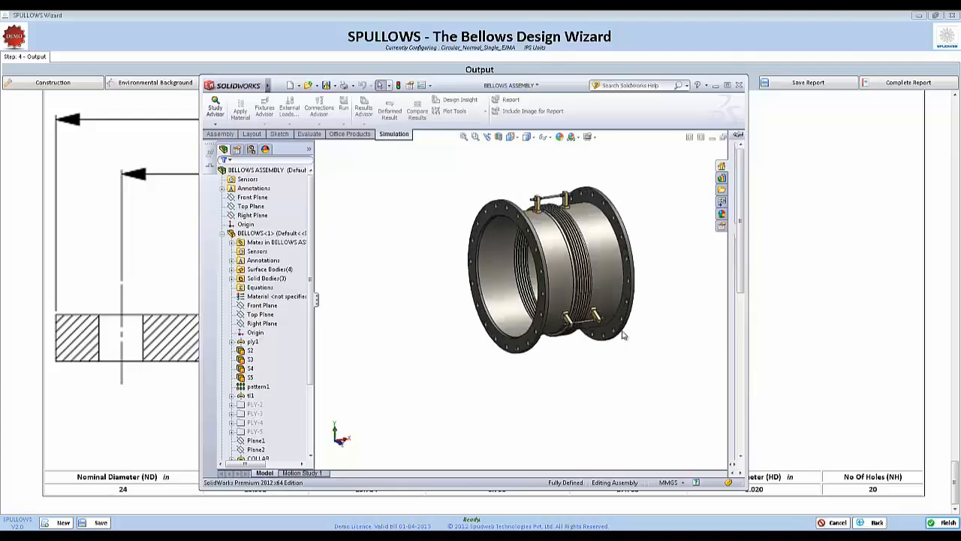
scroll(665, 233, "down", 2)
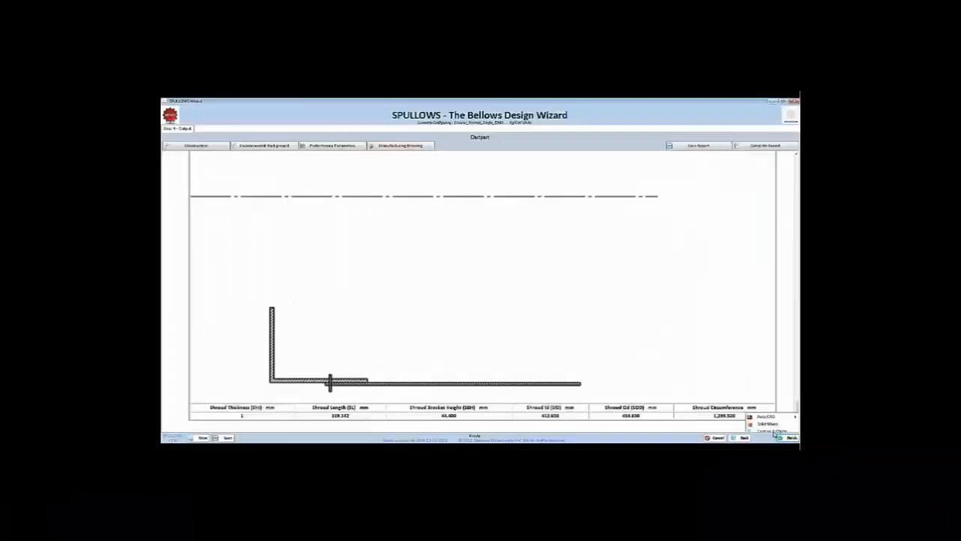
Generate the Costing & Quote sheet for the bellows from the SPULLOWS output and open it in Excel
left_click(774, 431)
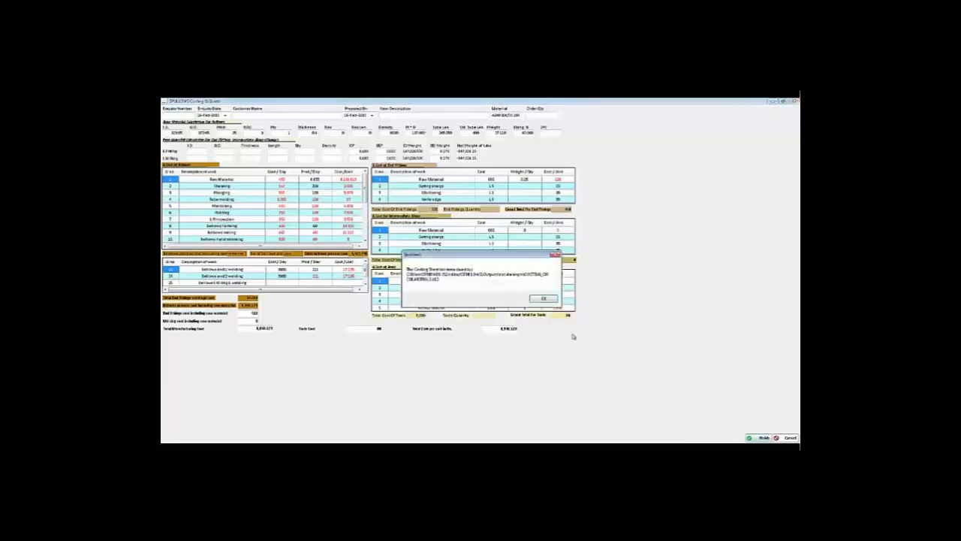
left_click(546, 300)
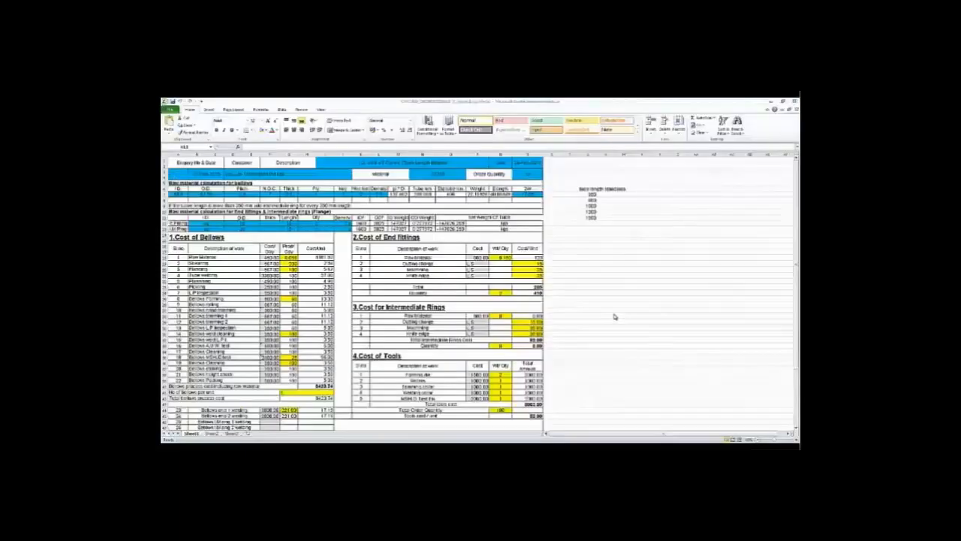